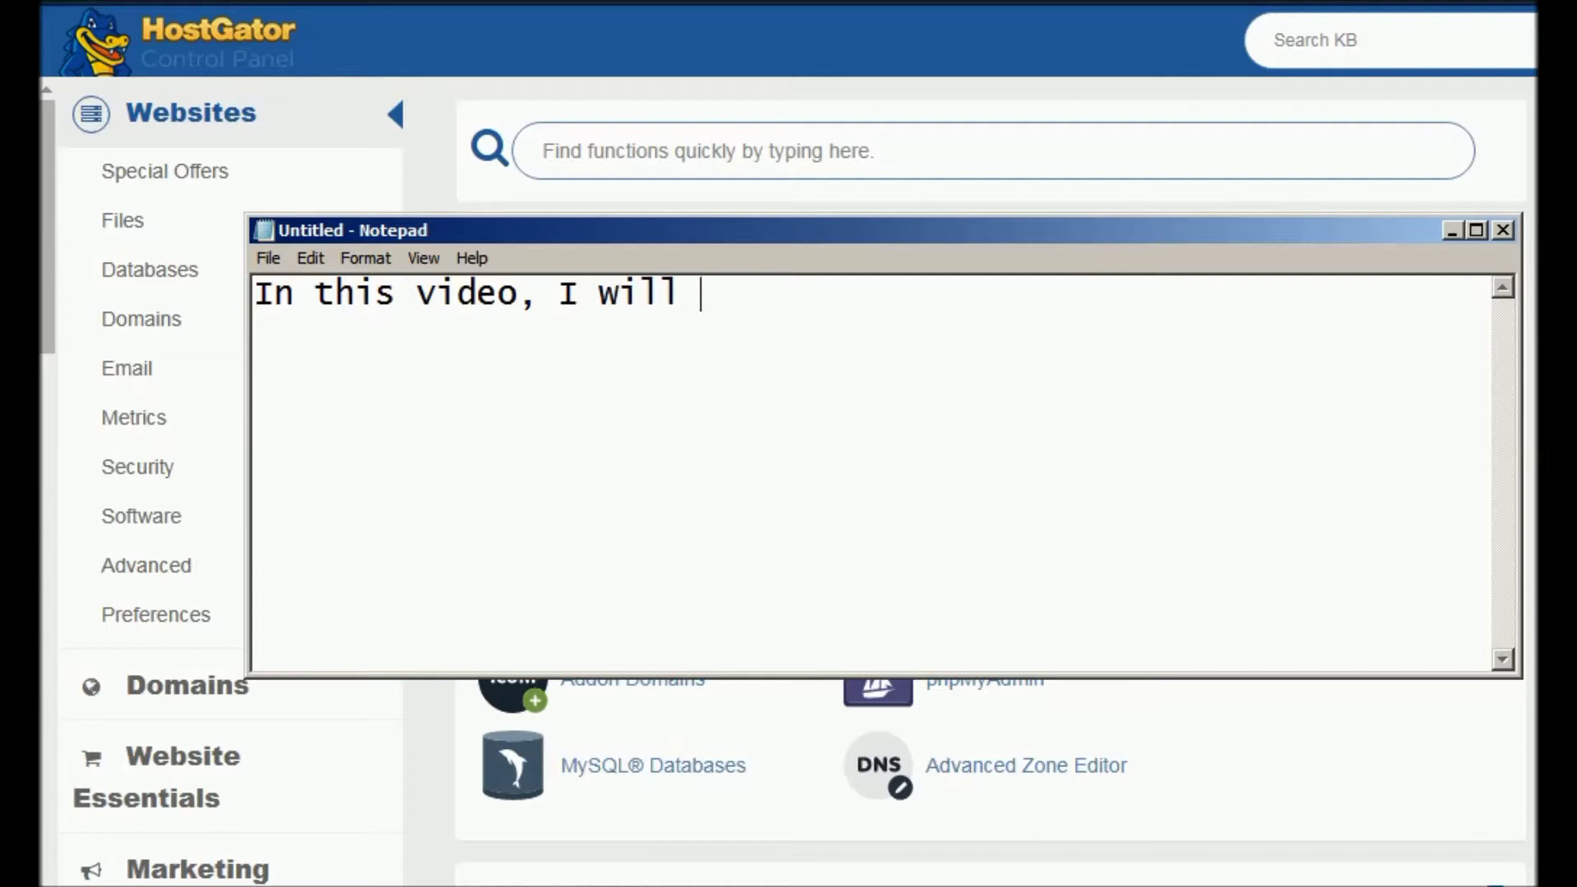
- Complete the note's opening sentence as "In this video, I will guide you how to install FREE SSL CERTIFICATE on Hostgator Account."
text(u how to install FREE SSL CERTIFIC)
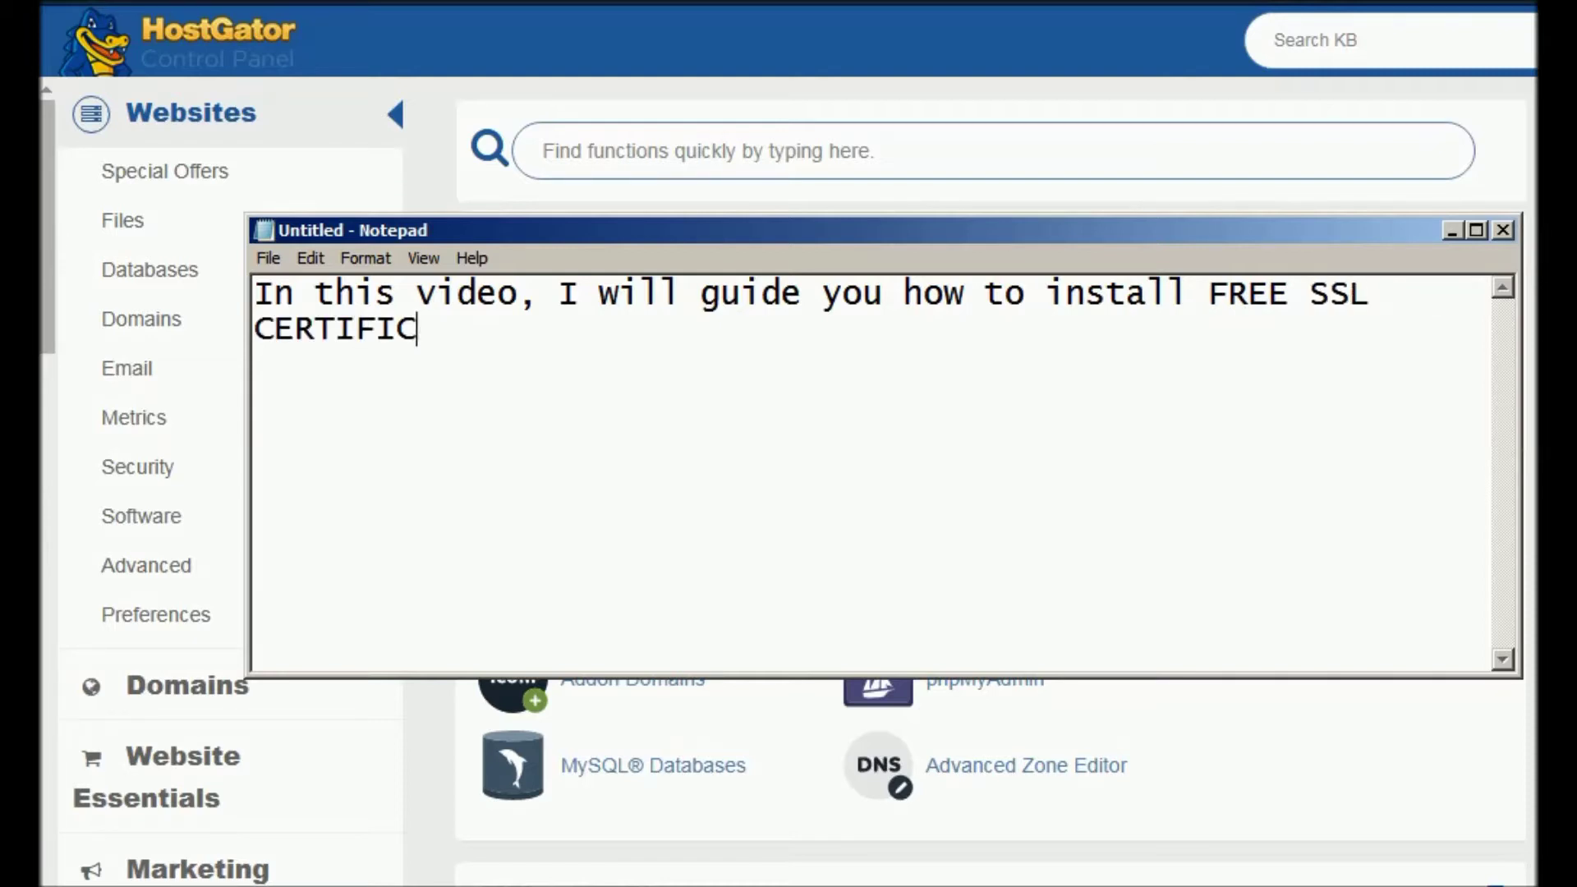
text(ATE o)
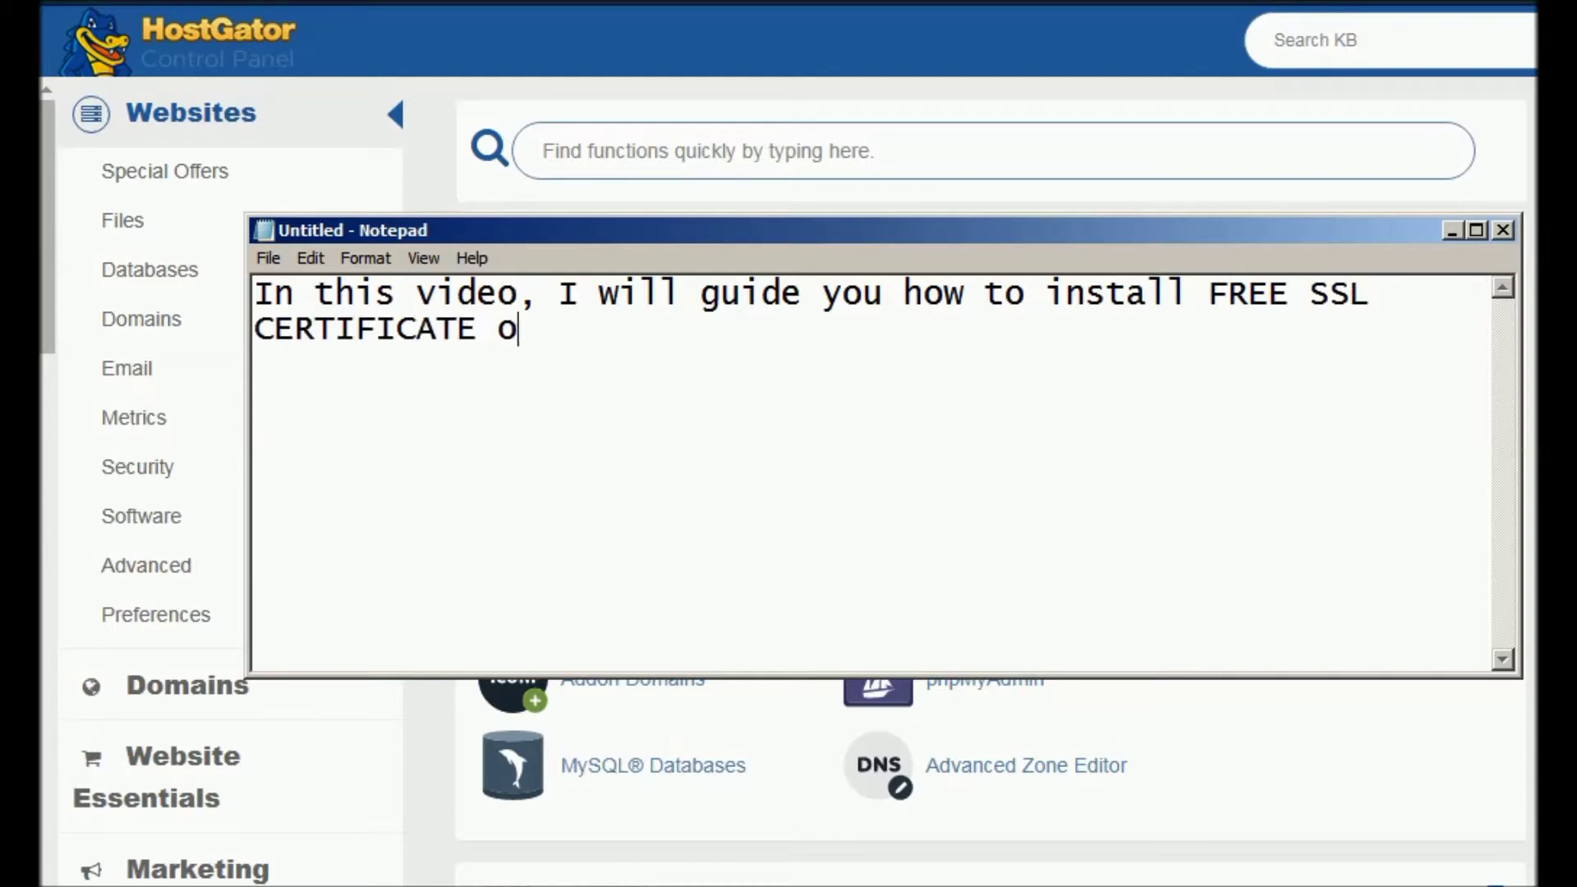
text(n Hostgator )
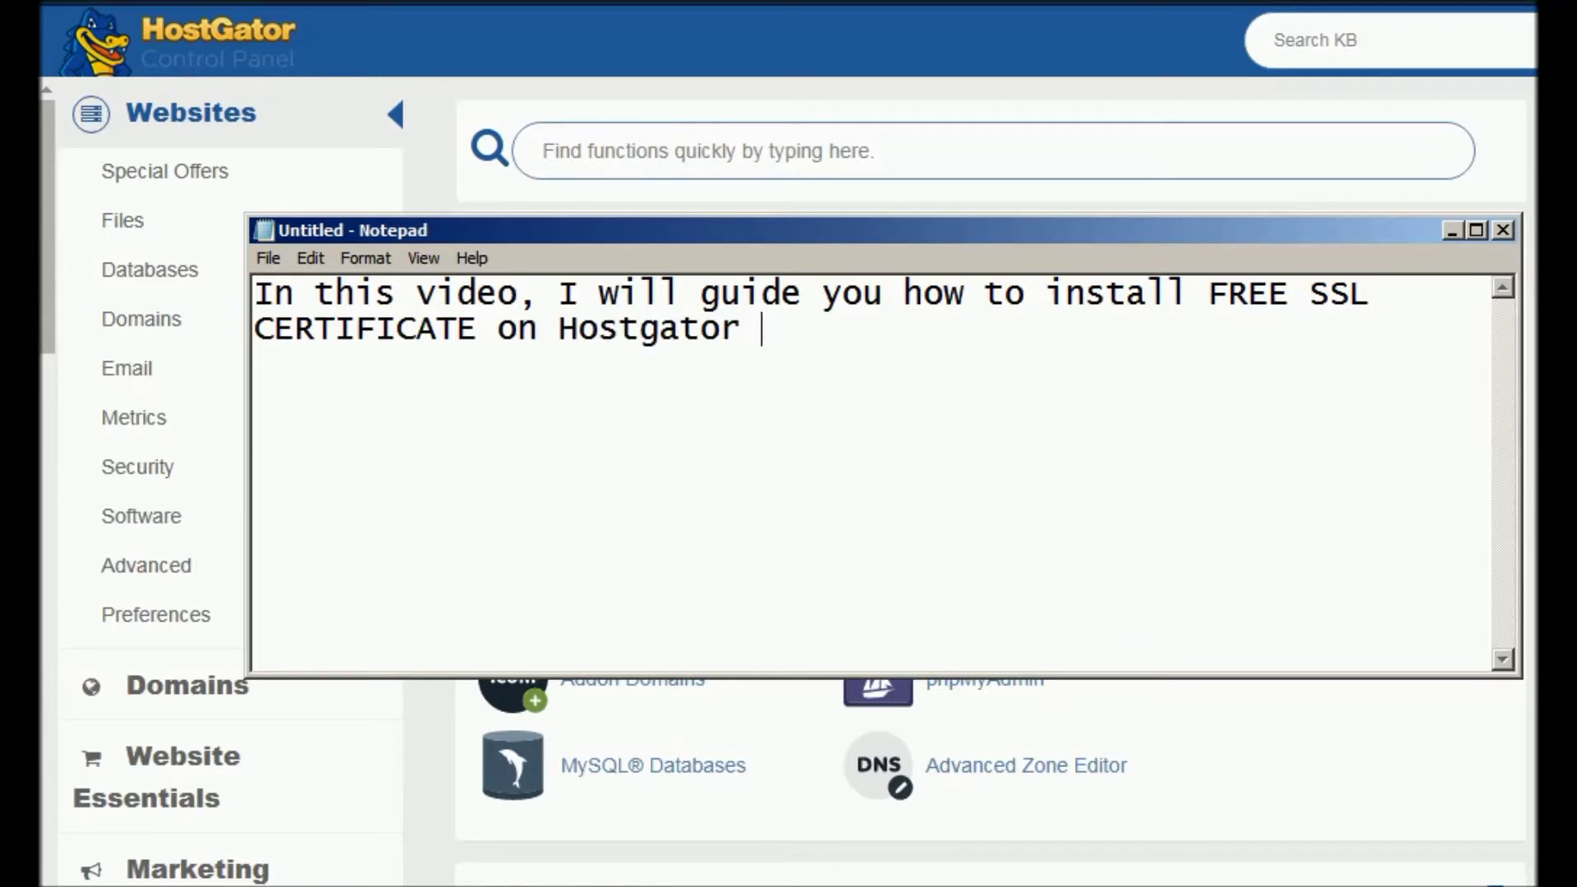
text(Account.  If )
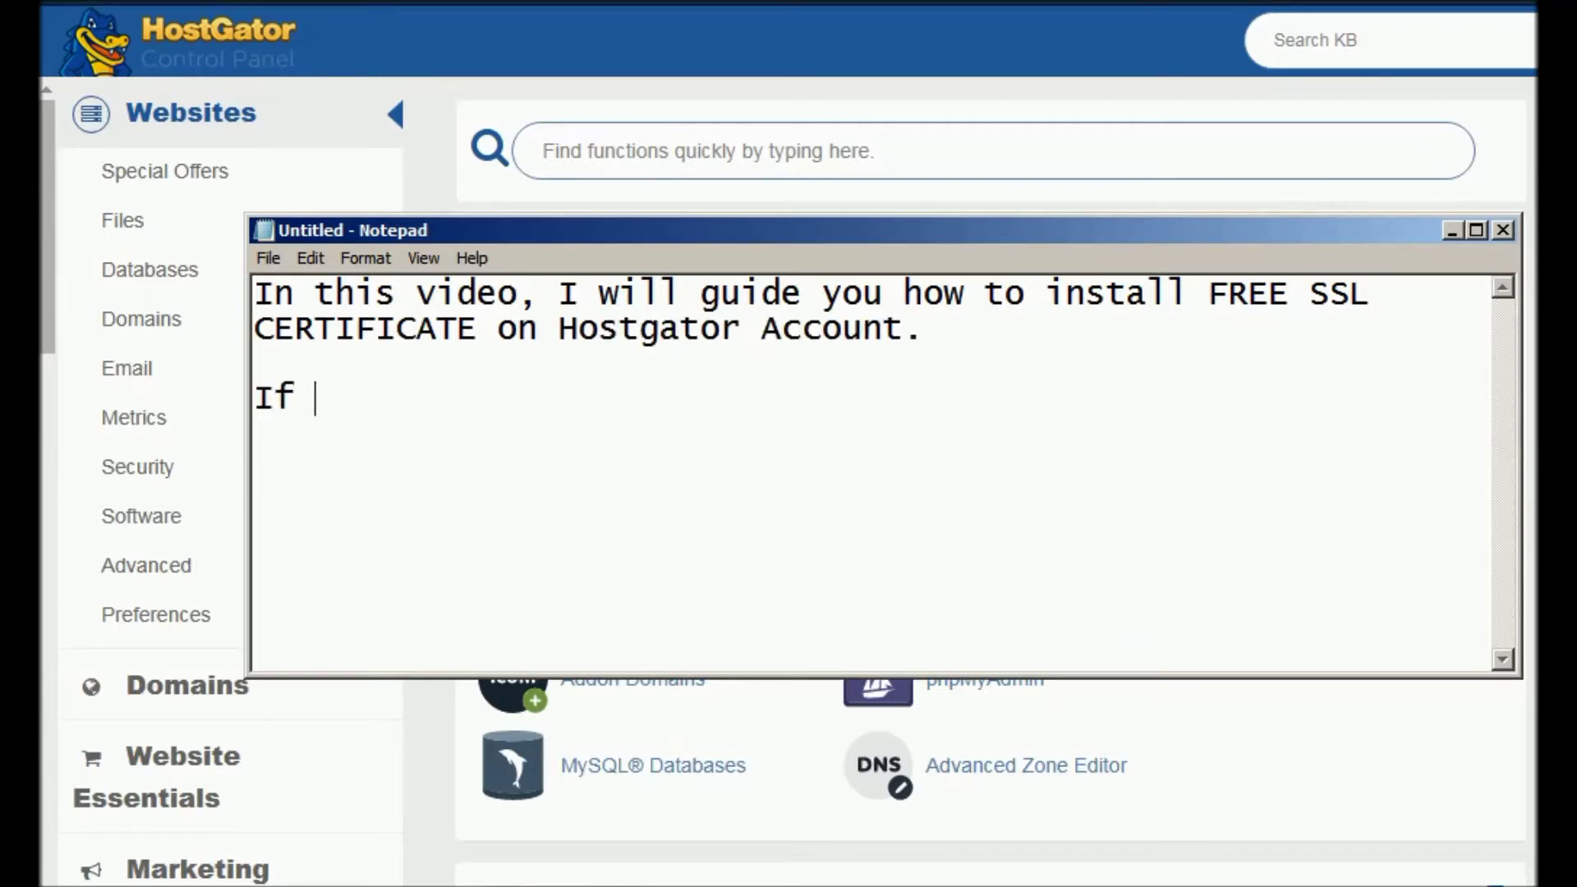
- Write the paragraph "If you have Baby Plan or above plan, then you can install FREE SSL by your own without taking customer support."
text(you have Baby P)
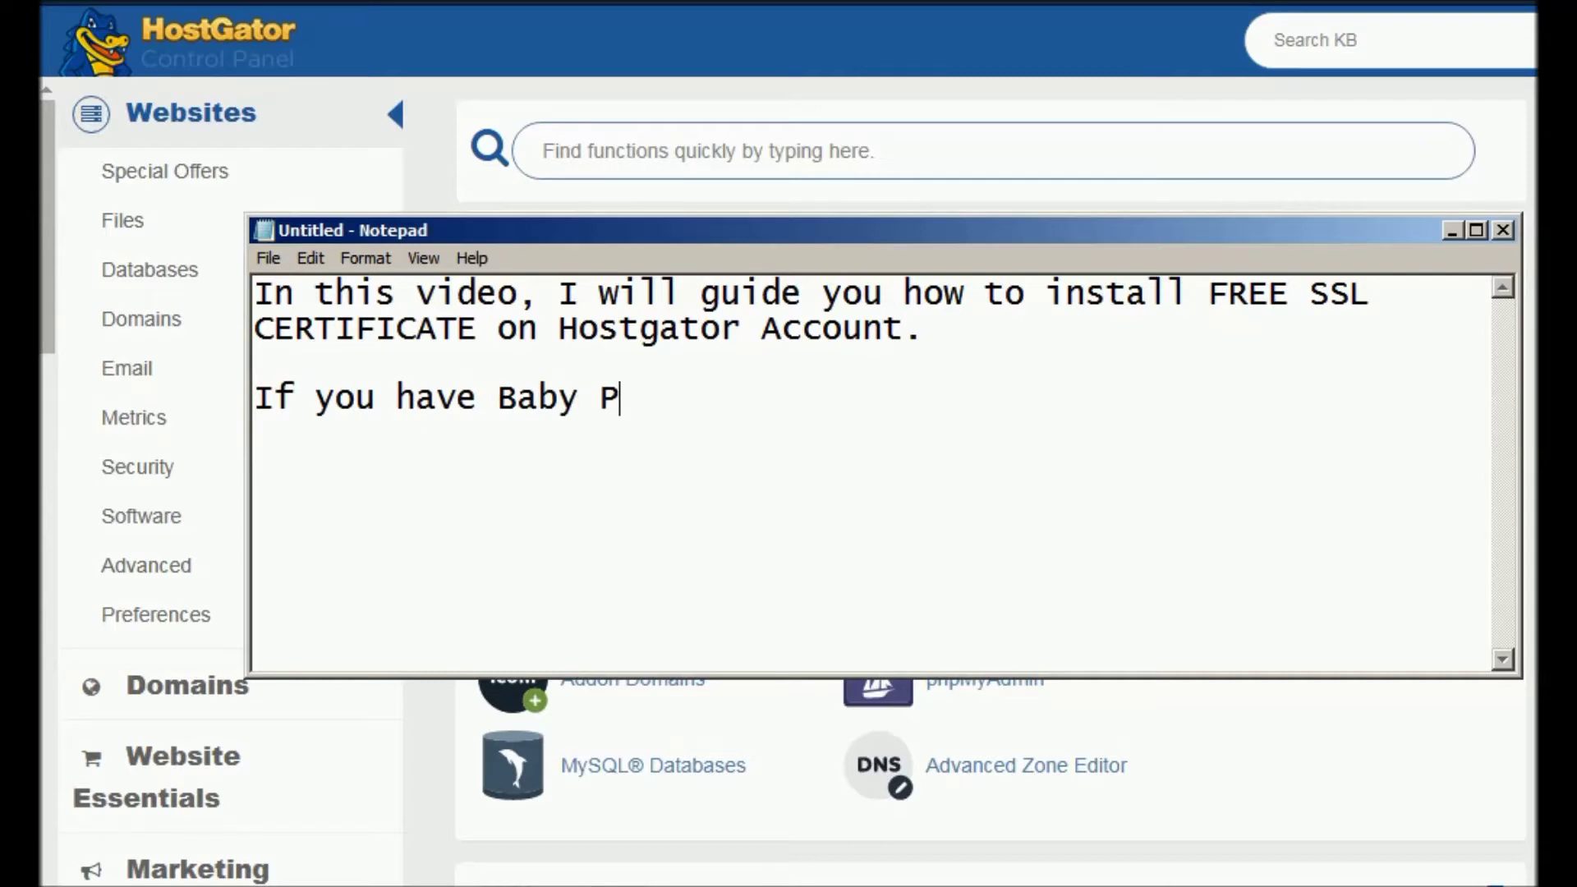
text(lan or above plan, then you can install)
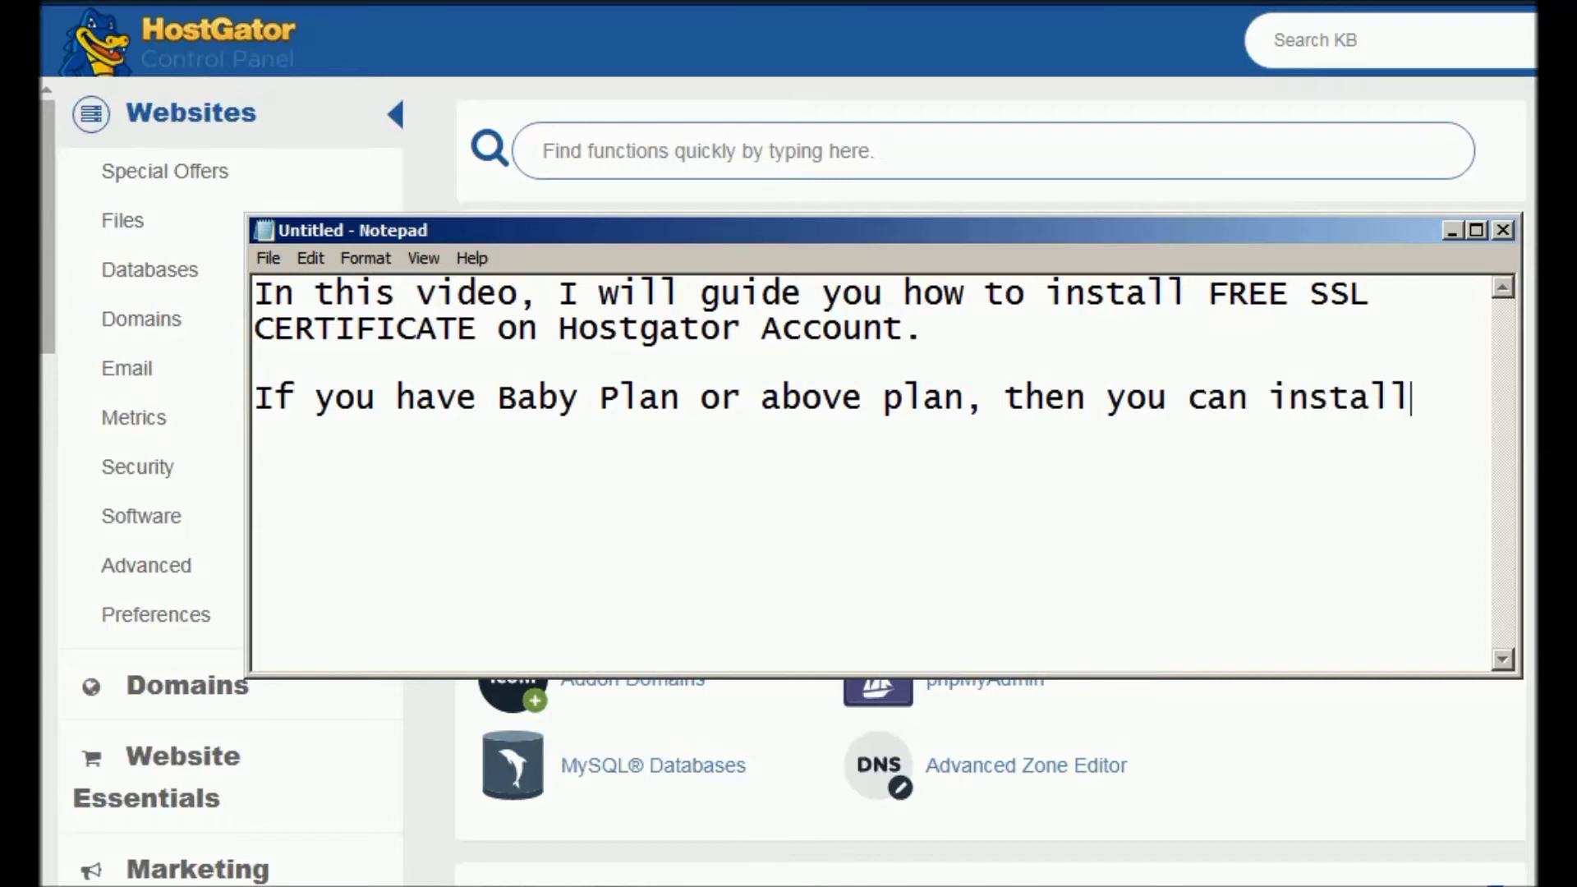
text( FREE SSL by your ow)
key(BackSpace)
key(BackSpace)
text(y)
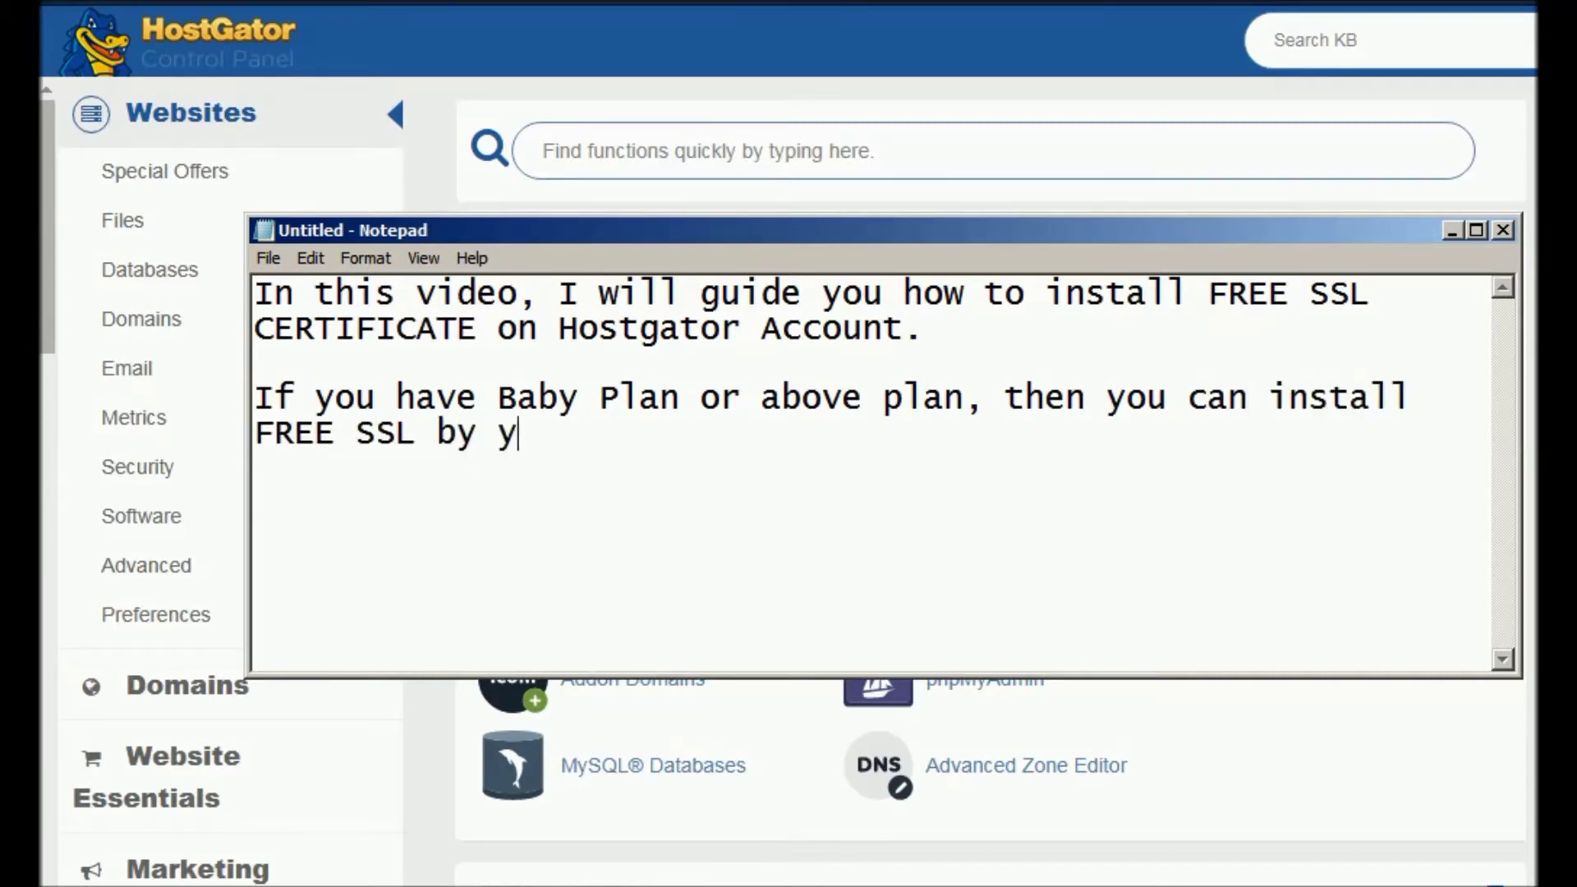
text(our own witho)
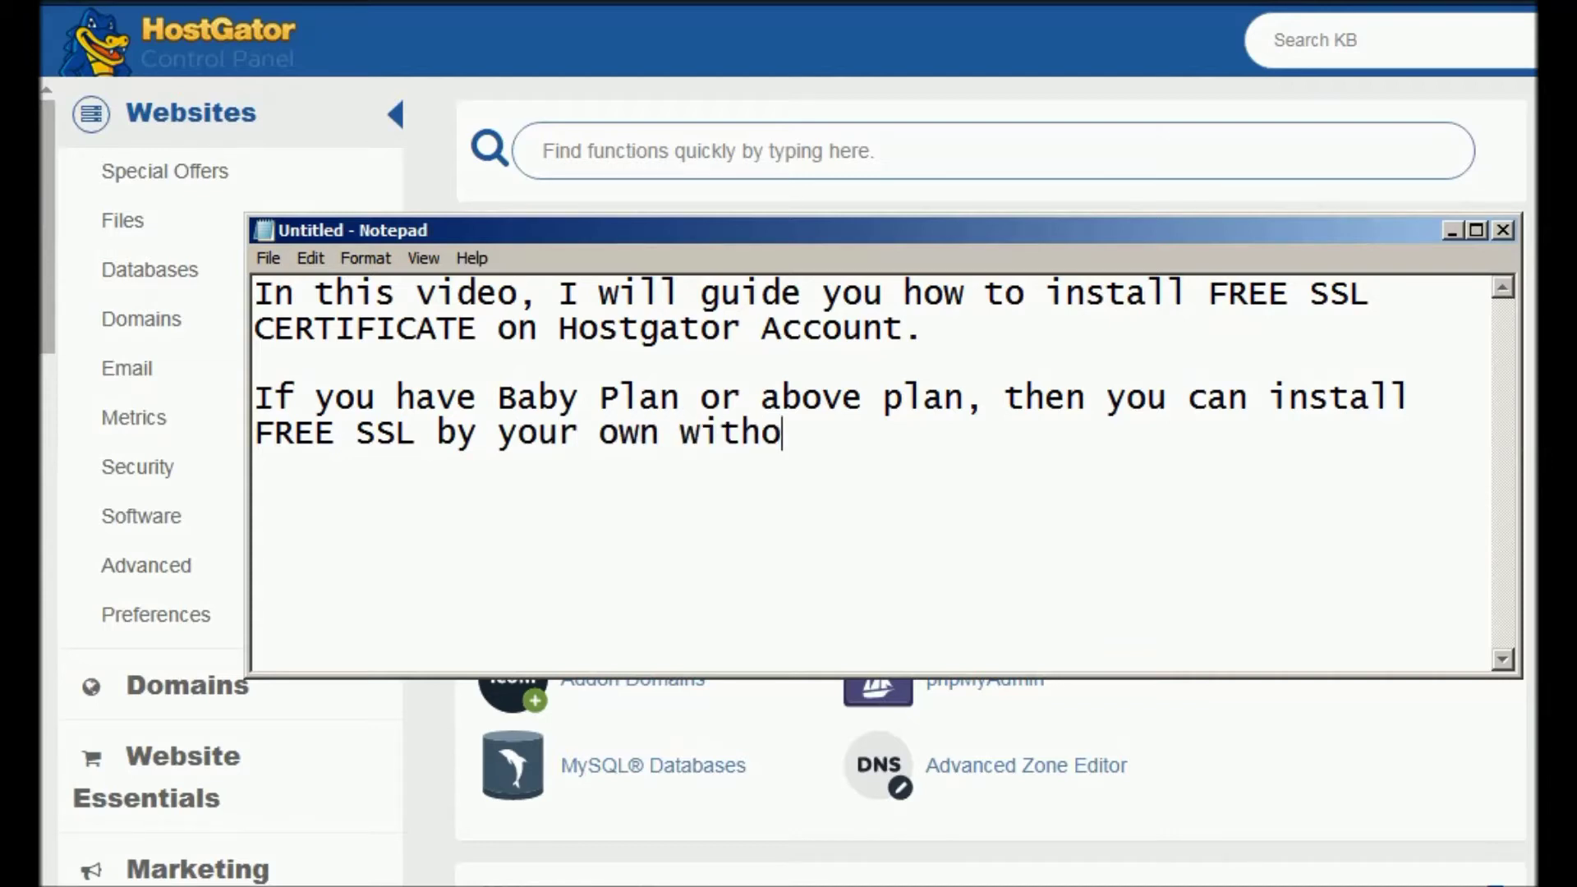
text(ut taking cus)
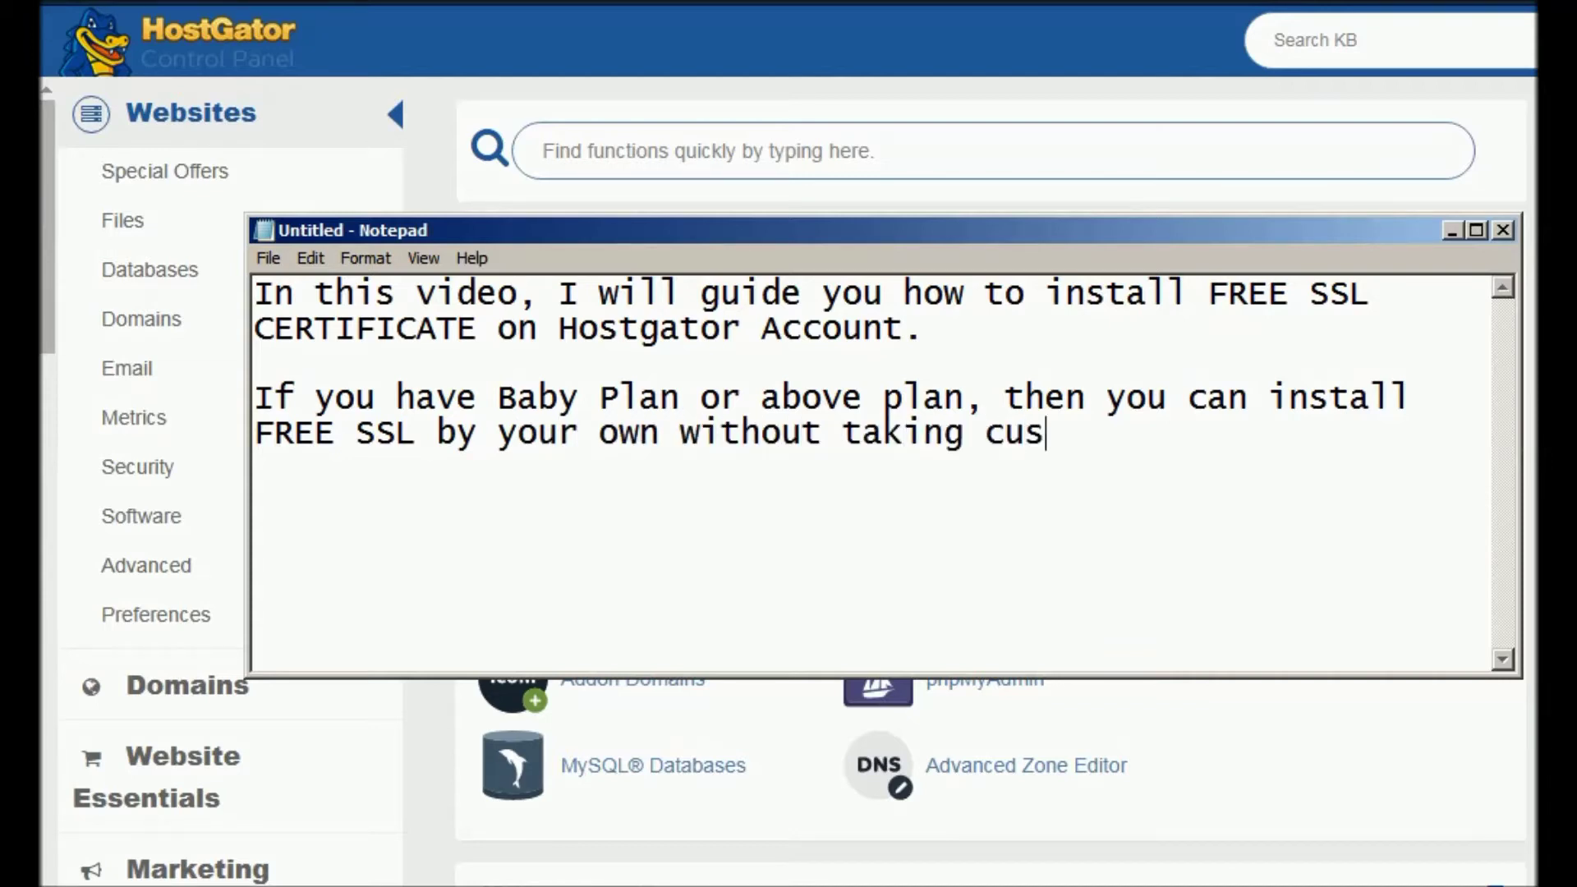
text(tomer support.)
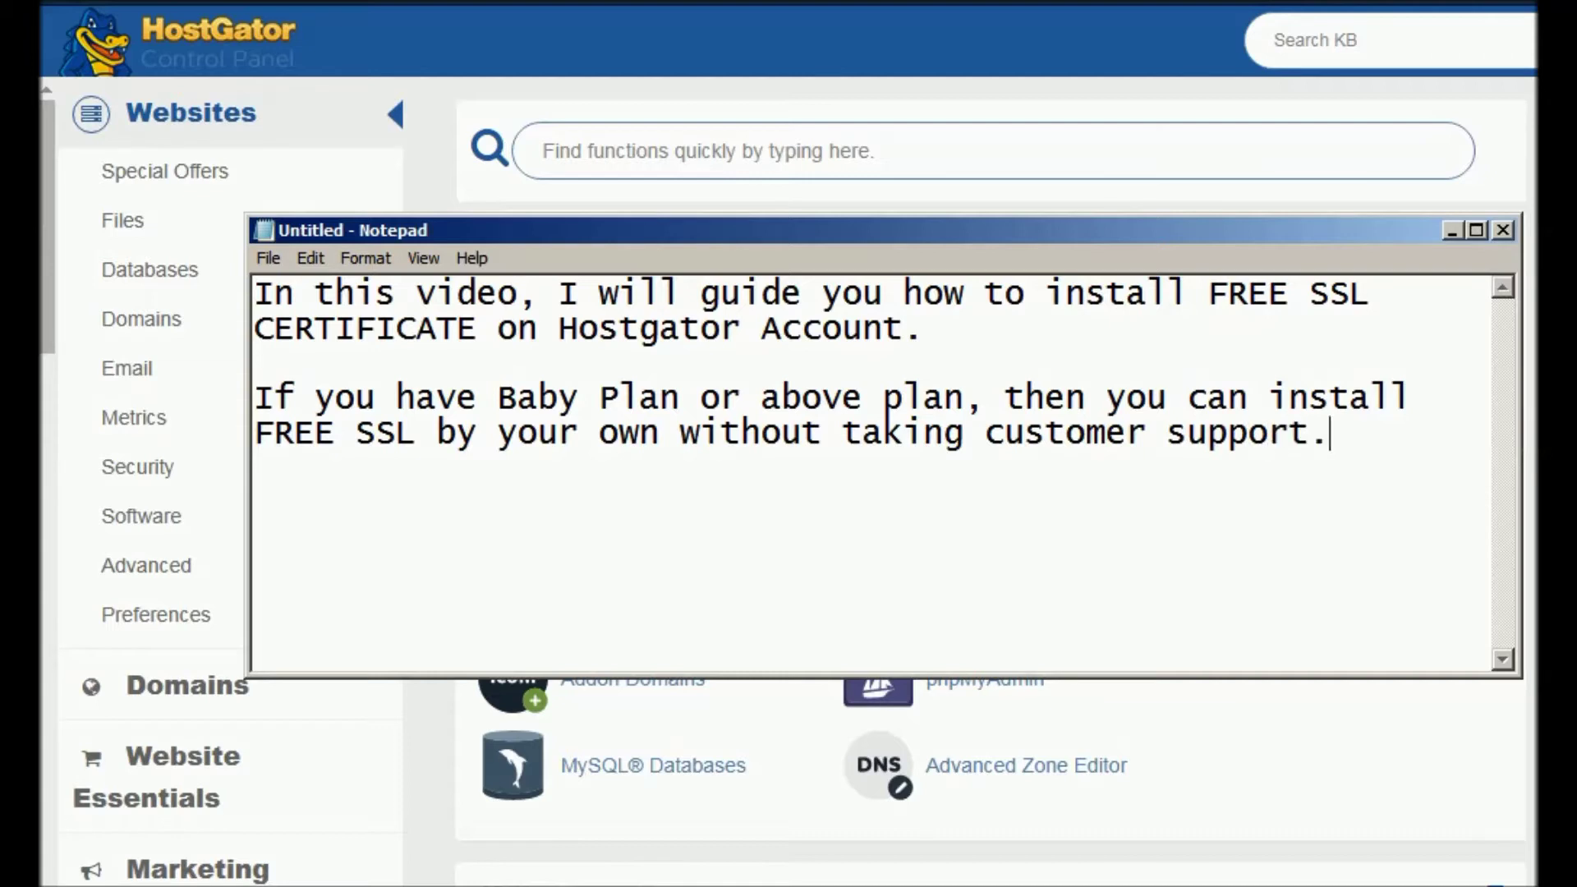
- Add "And the best part is, it takes hardly 02 minute to install FREE SSL." and "Let's start" as separate paragraphs
text(And the best )
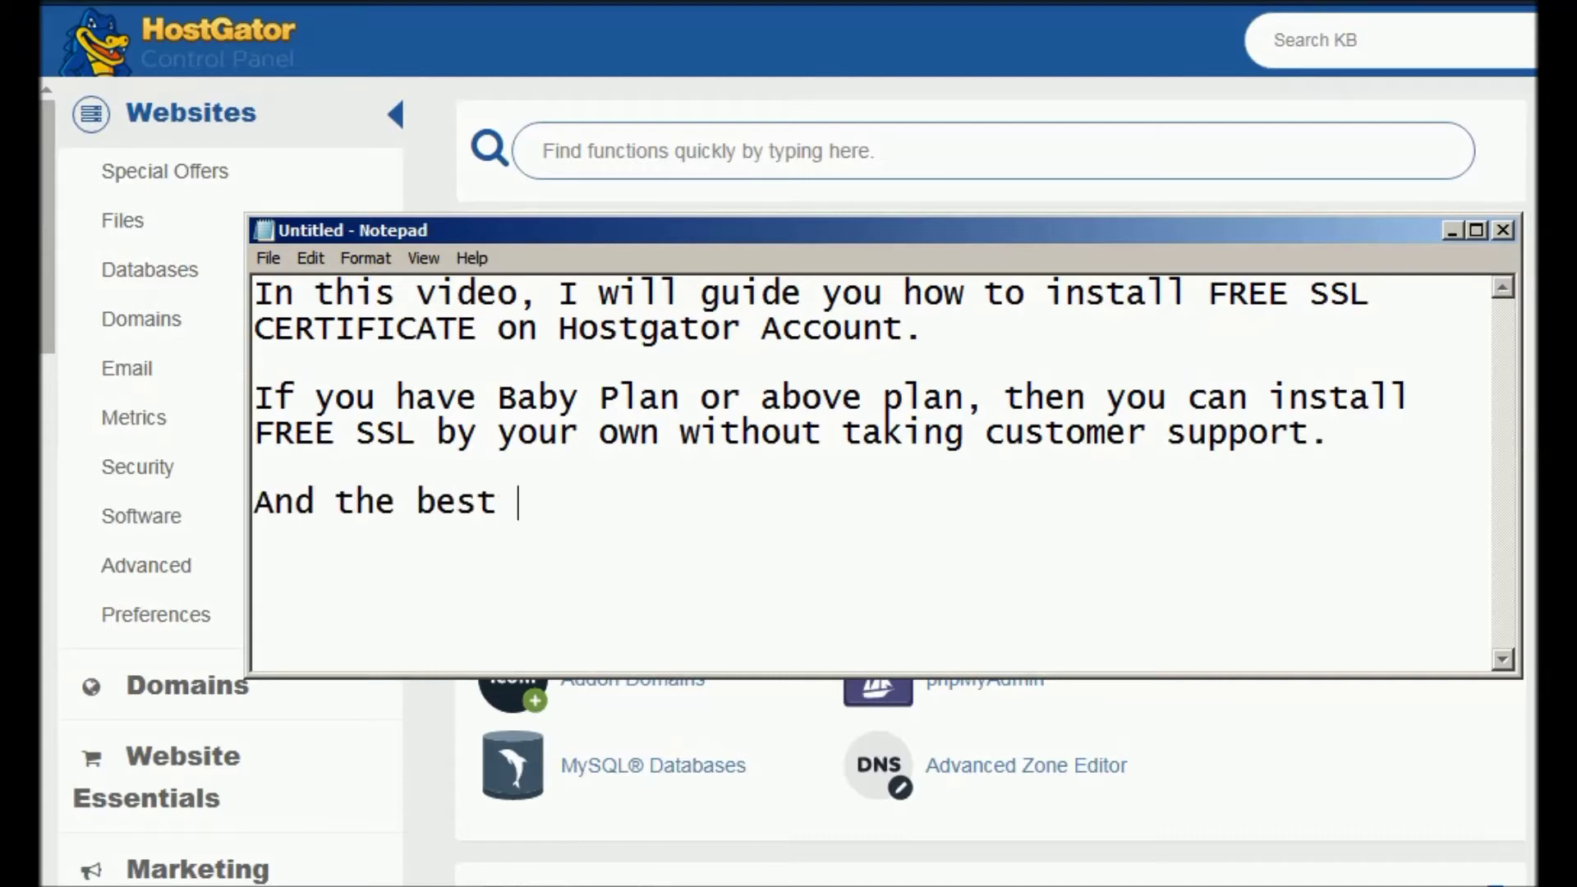
text(part is , it tt)
key(BackSpace)
text(akes ha)
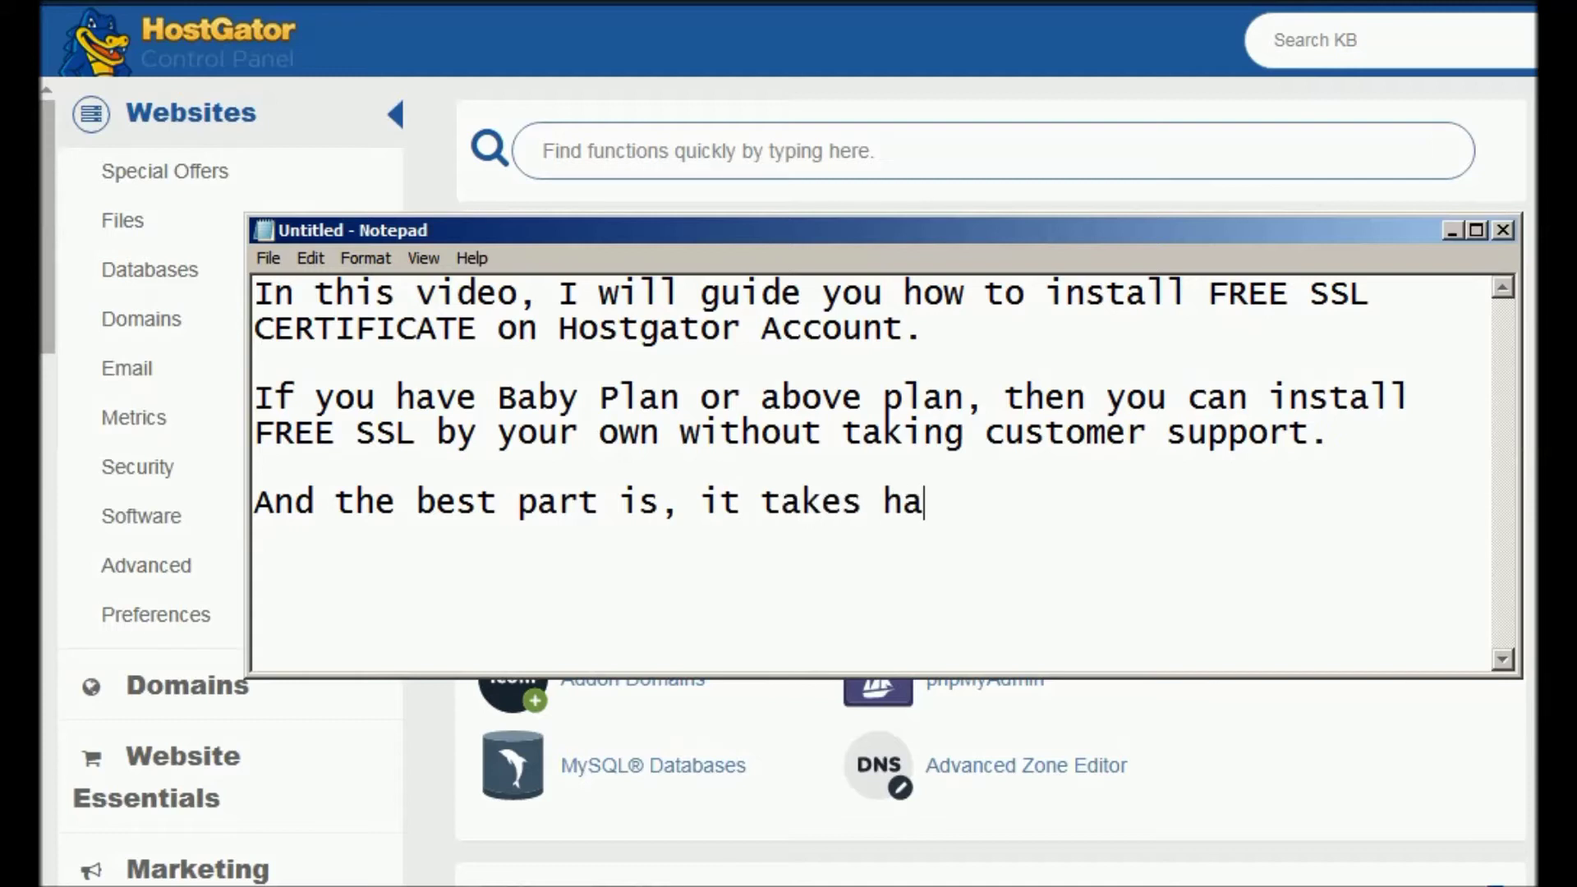
text(rdly 02 minit)
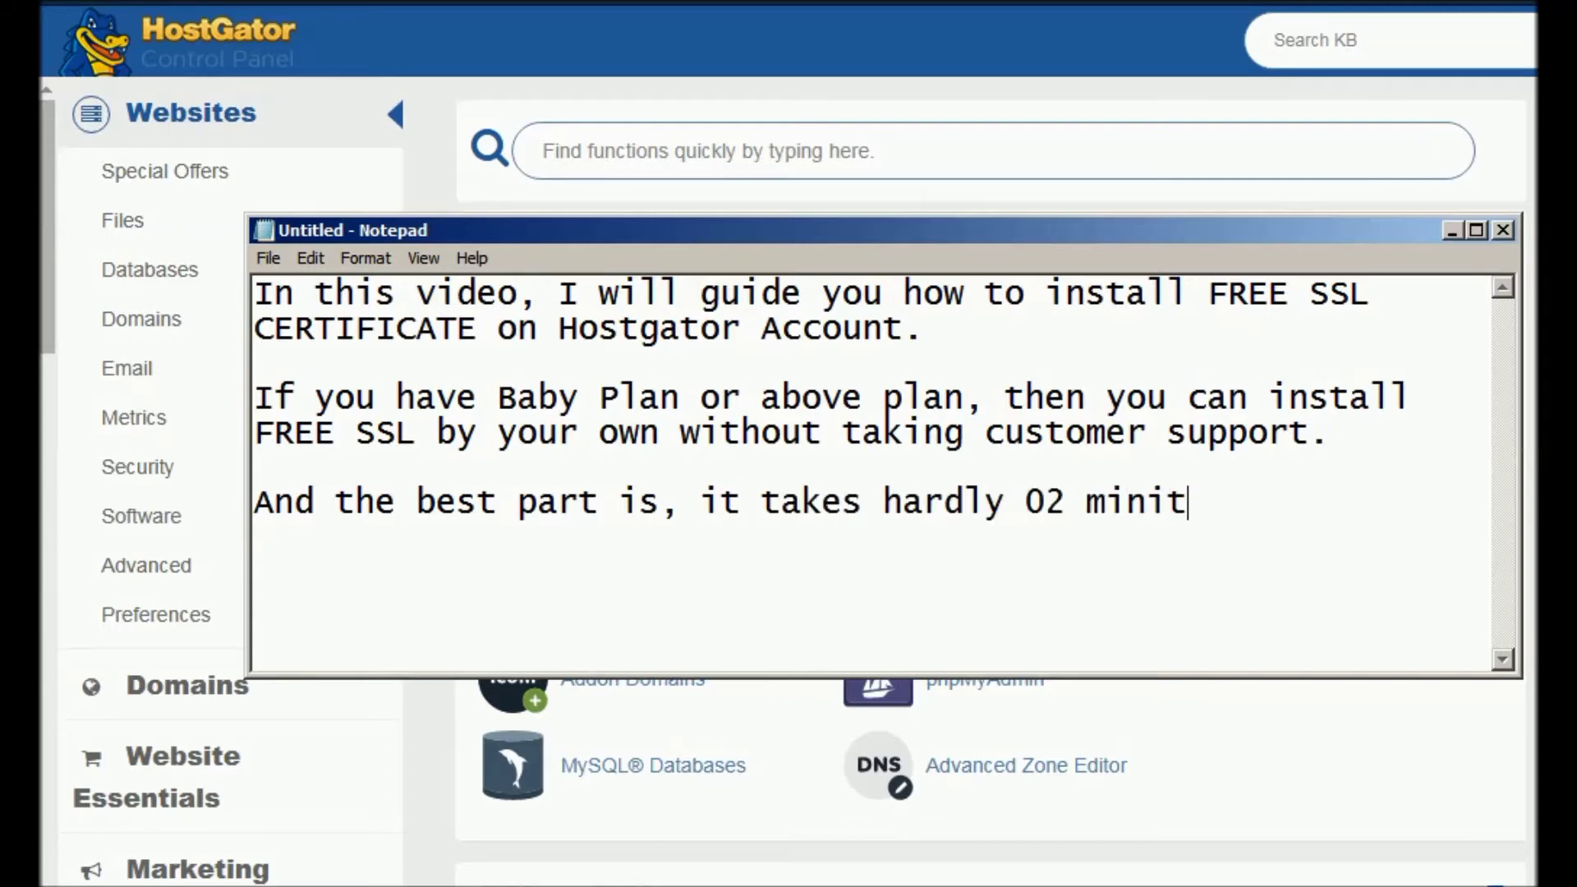
key(BackSpace)
key(BackSpace)
text(ute to instal)
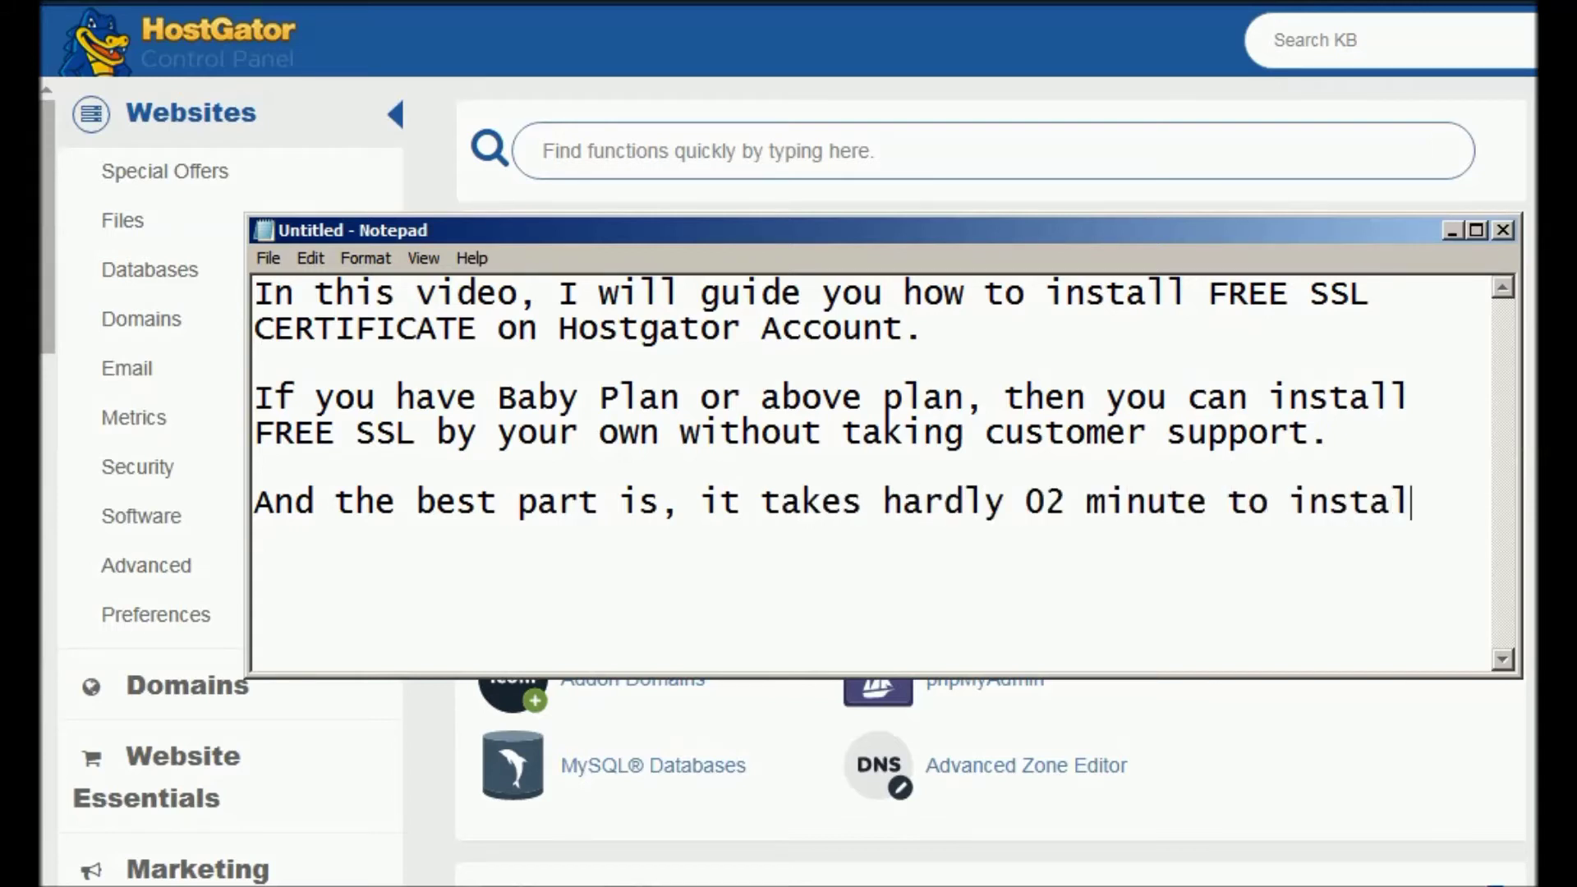
text(l FREE SSL)
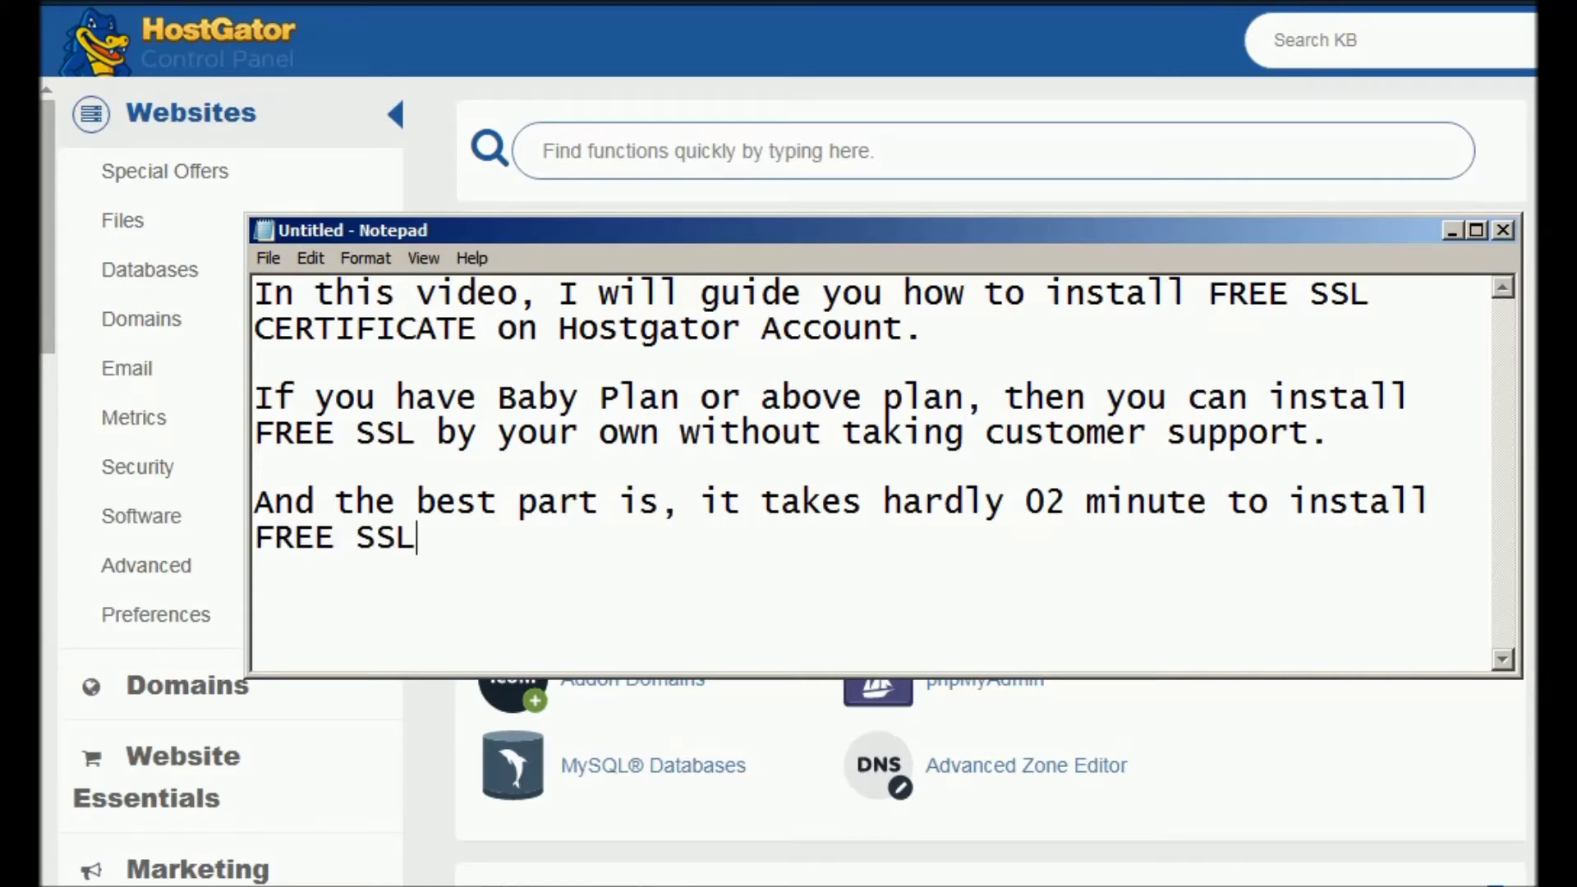
text(.  Let's)
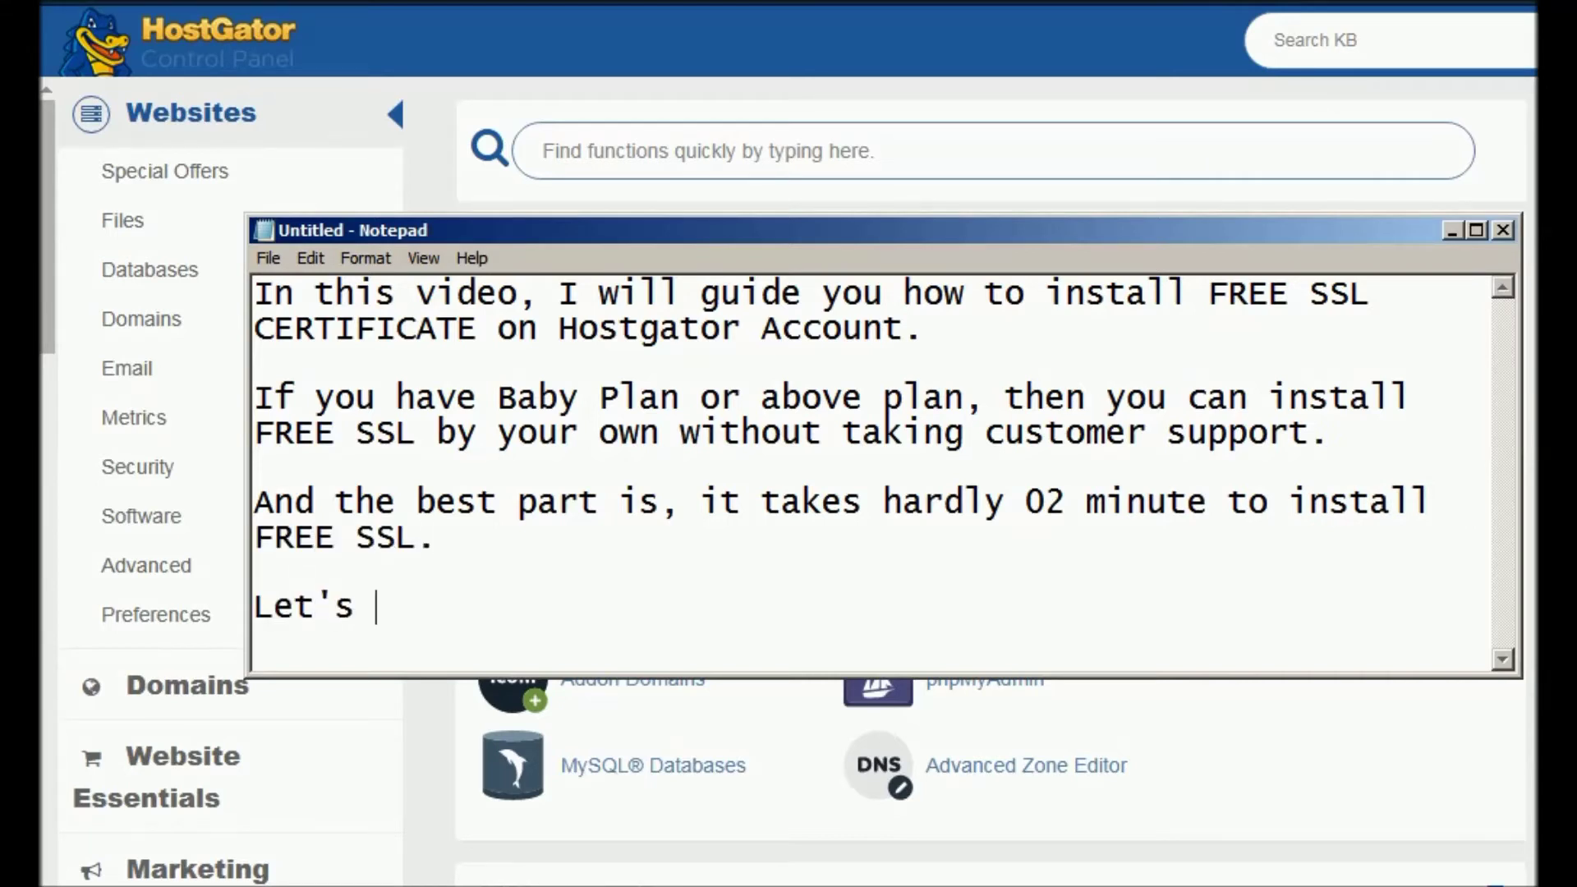
text( start)
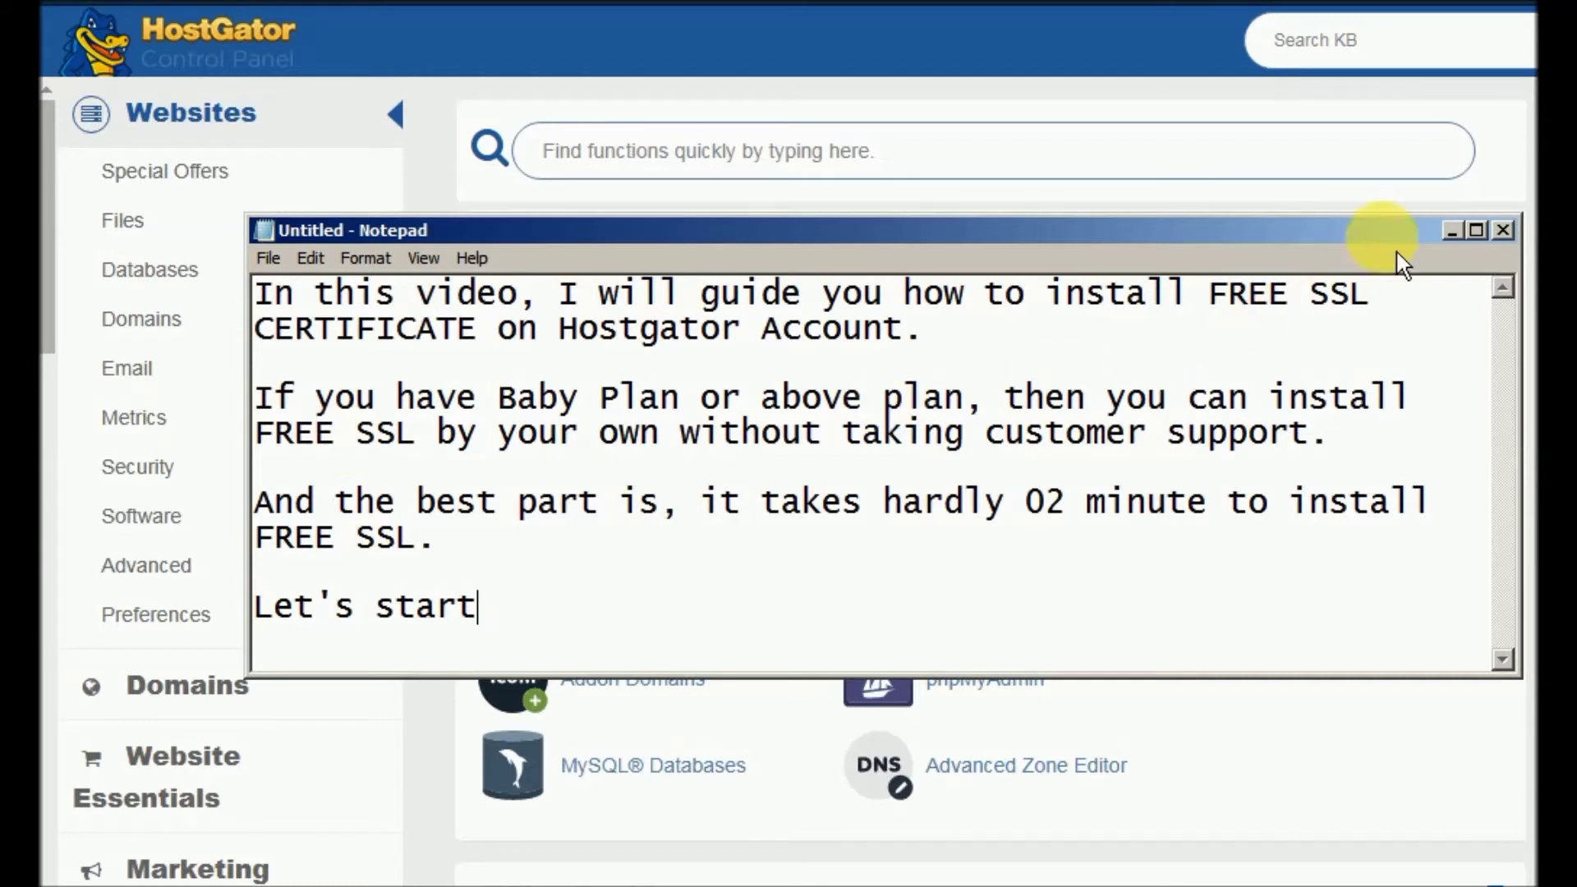
- Minimize the note, return to the HostGator Control Panel and open SSL/TLS in the Security section
click(1453, 232)
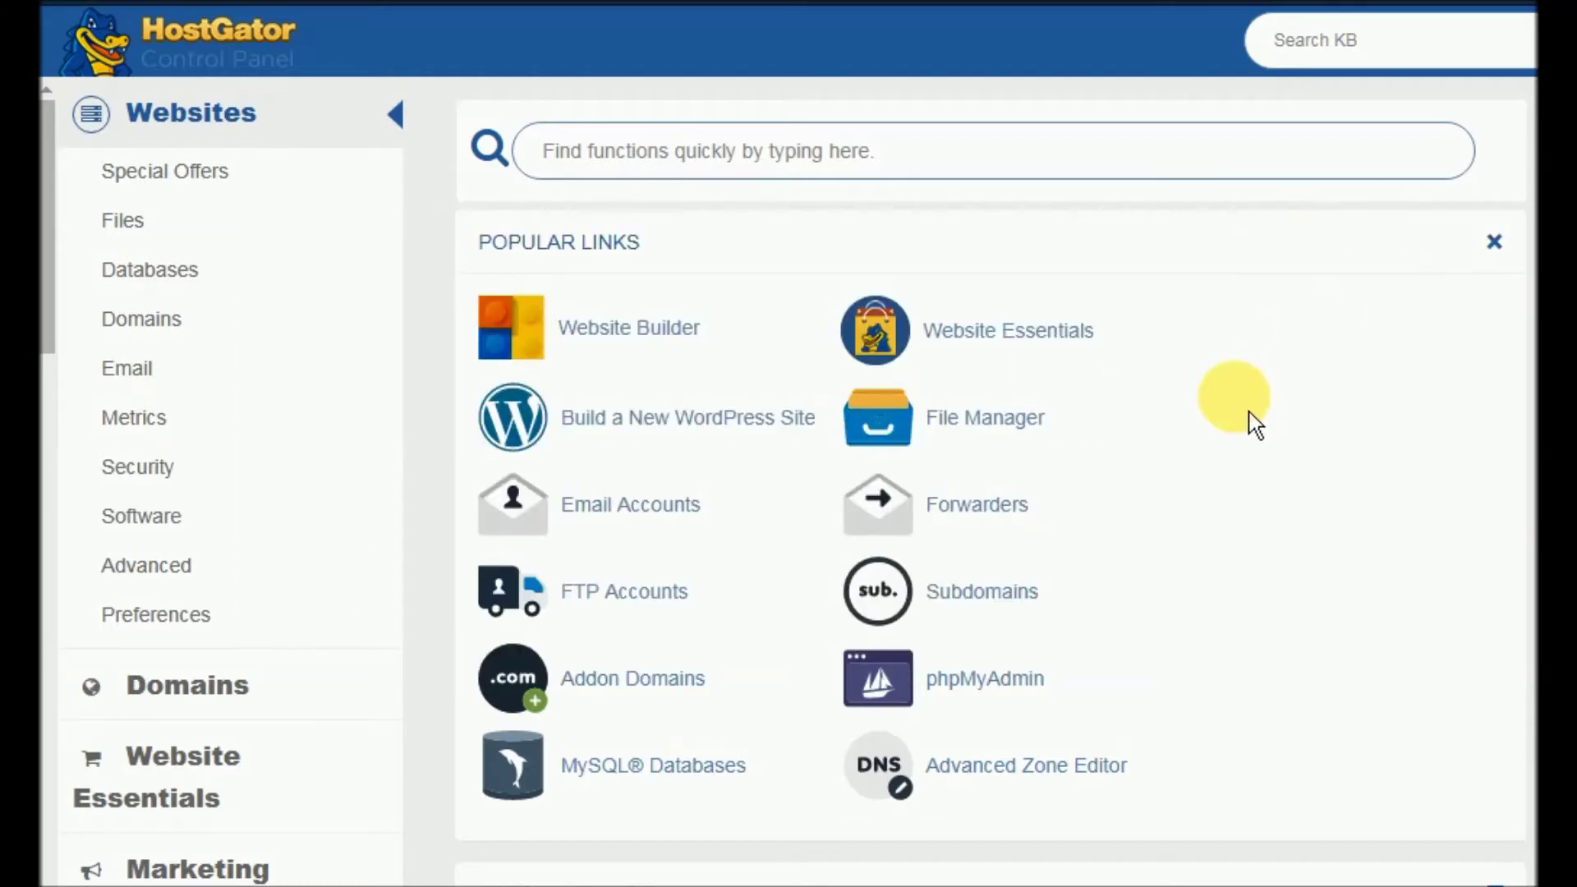
scroll(1254, 426, down, 9)
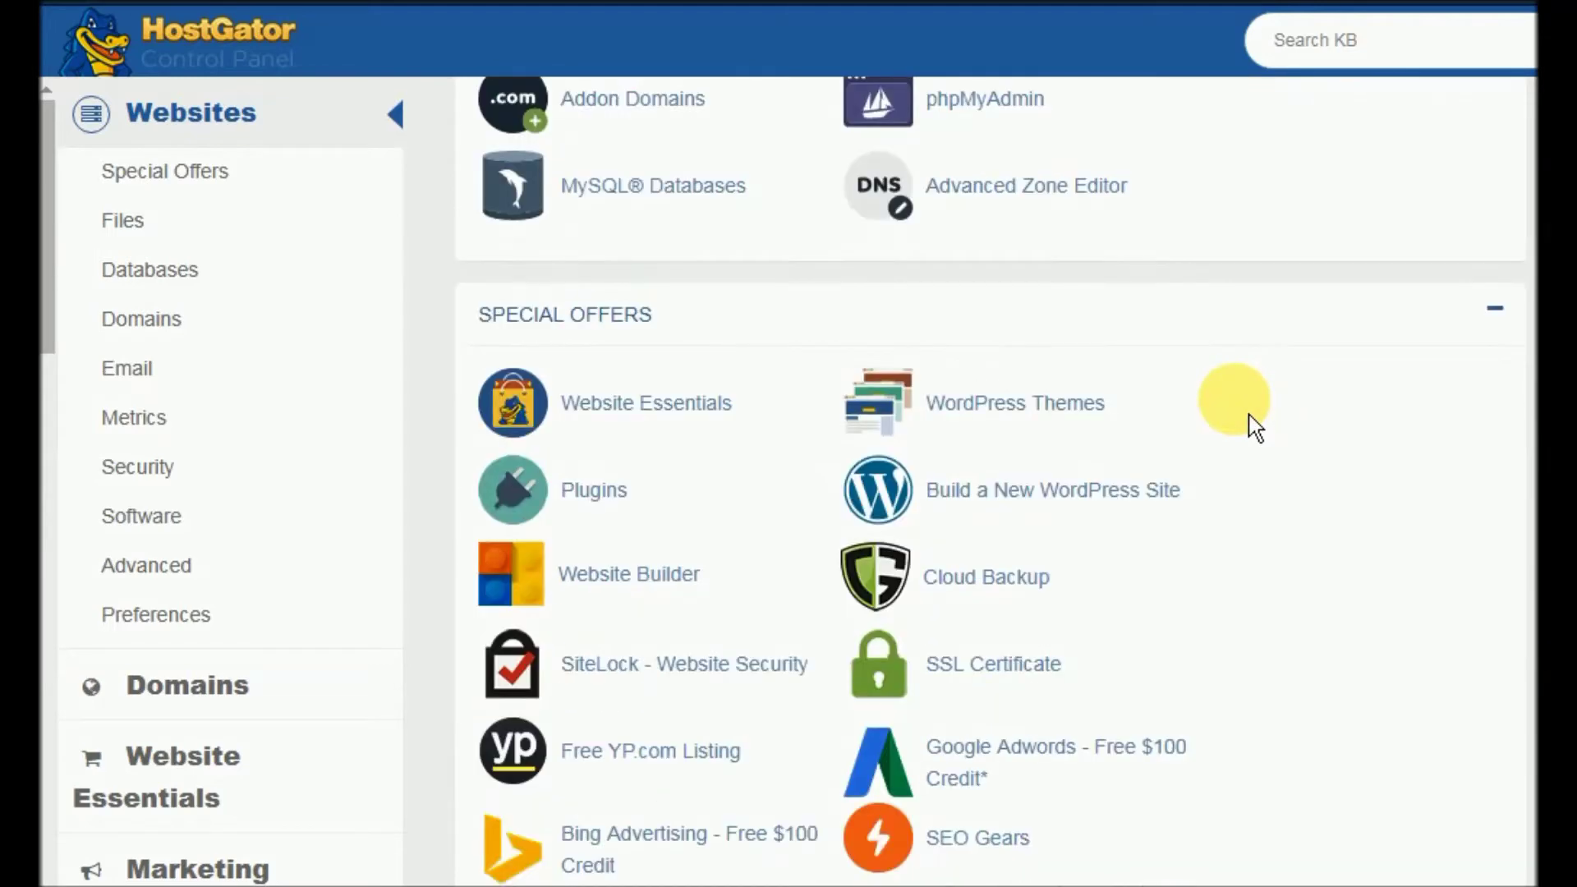
scroll(1254, 426, down, 8)
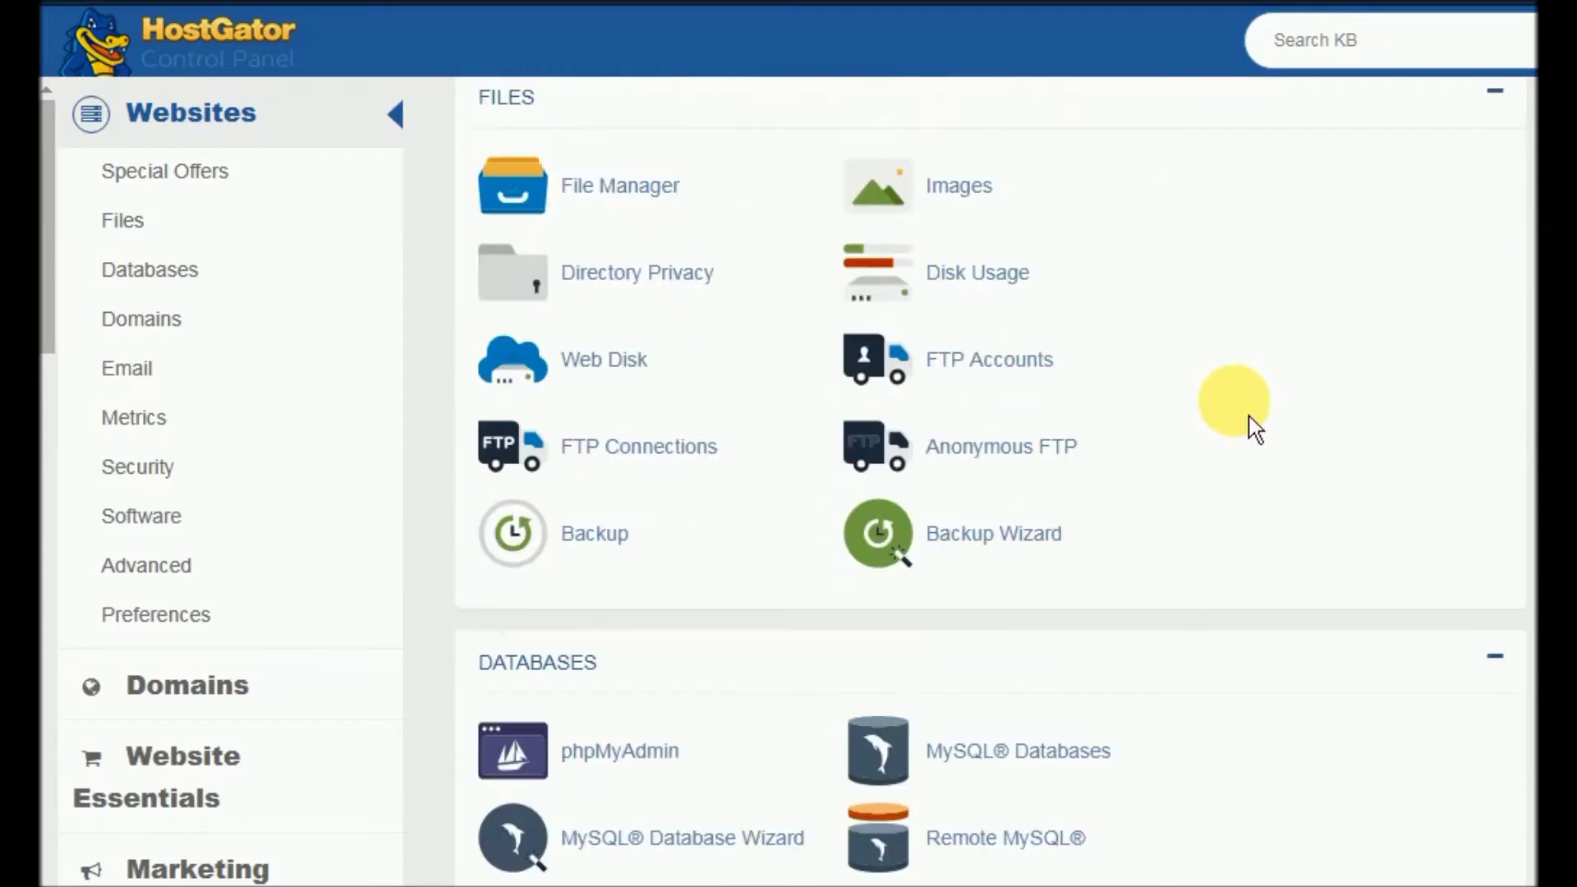
scroll(1255, 425, down, 10)
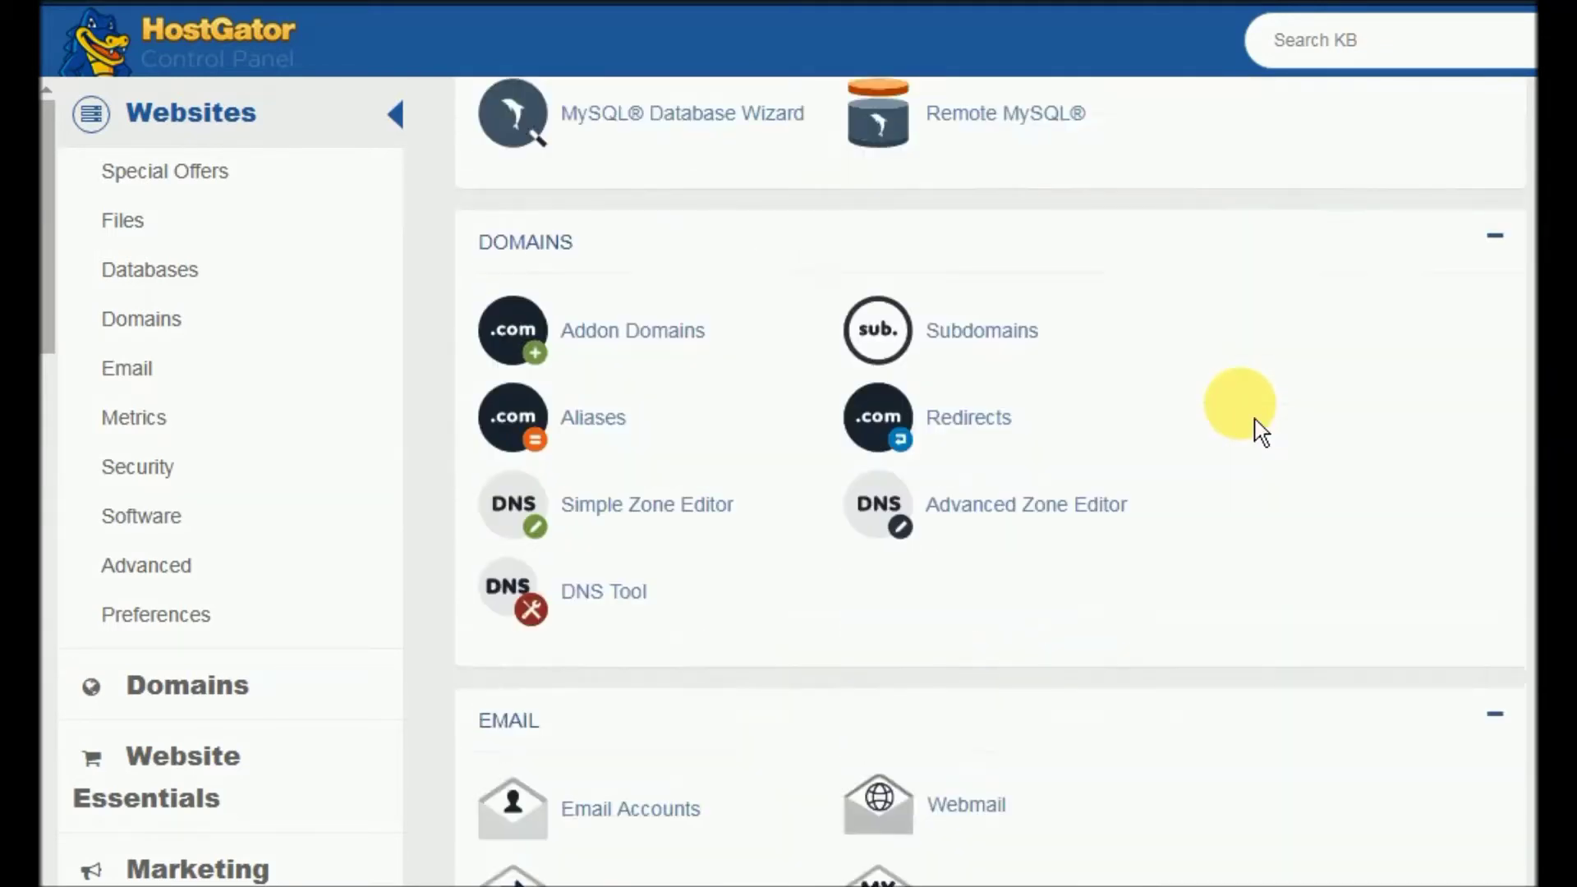
scroll(1261, 431, down, 10)
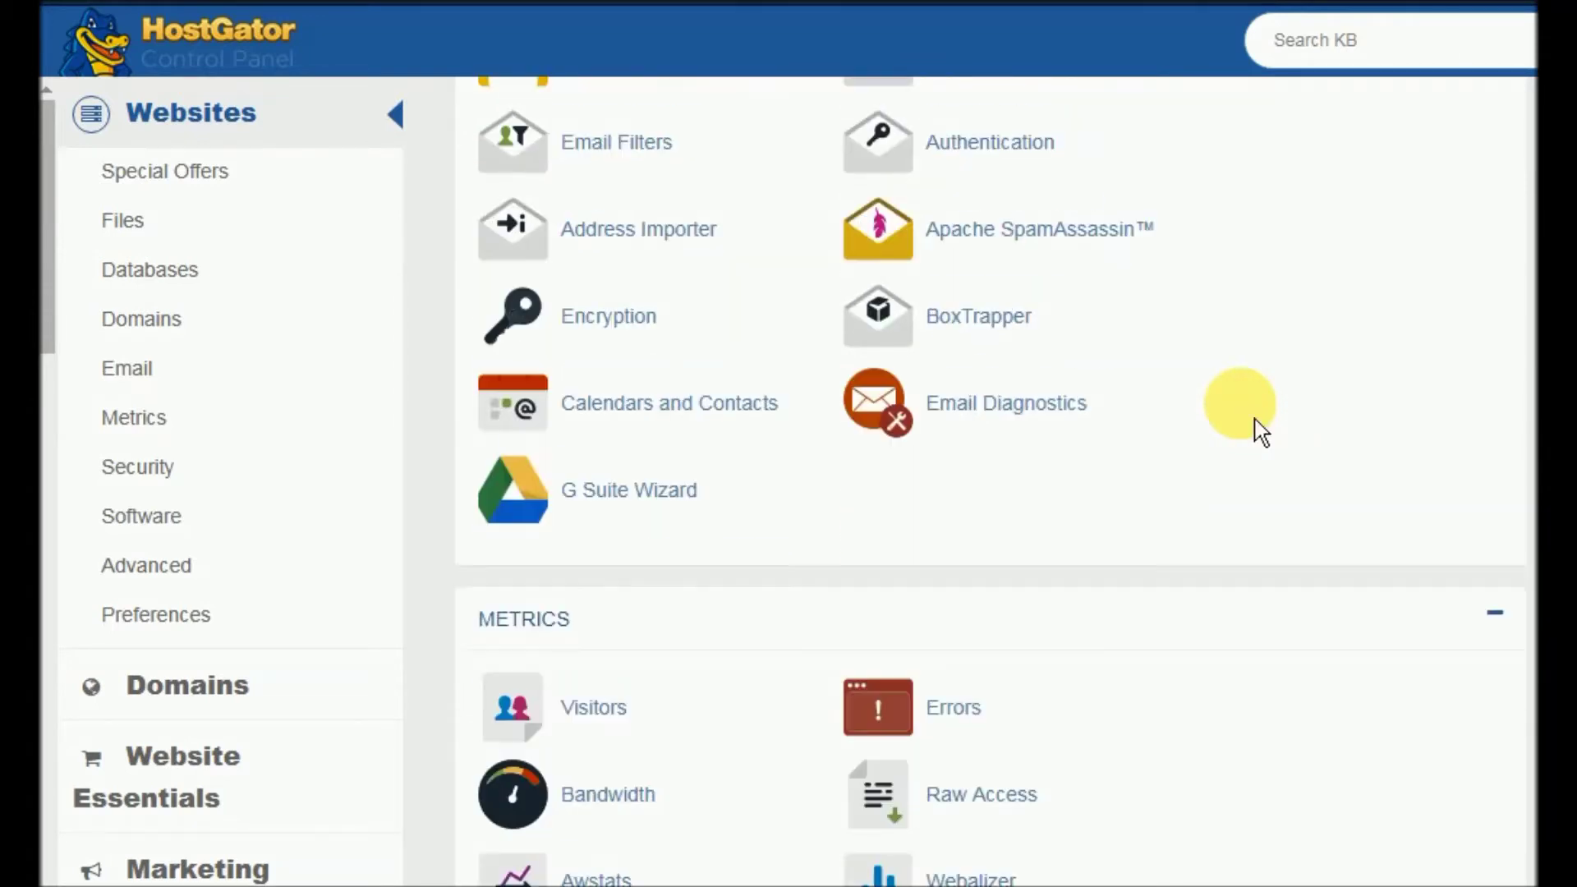
scroll(1261, 431, down, 5)
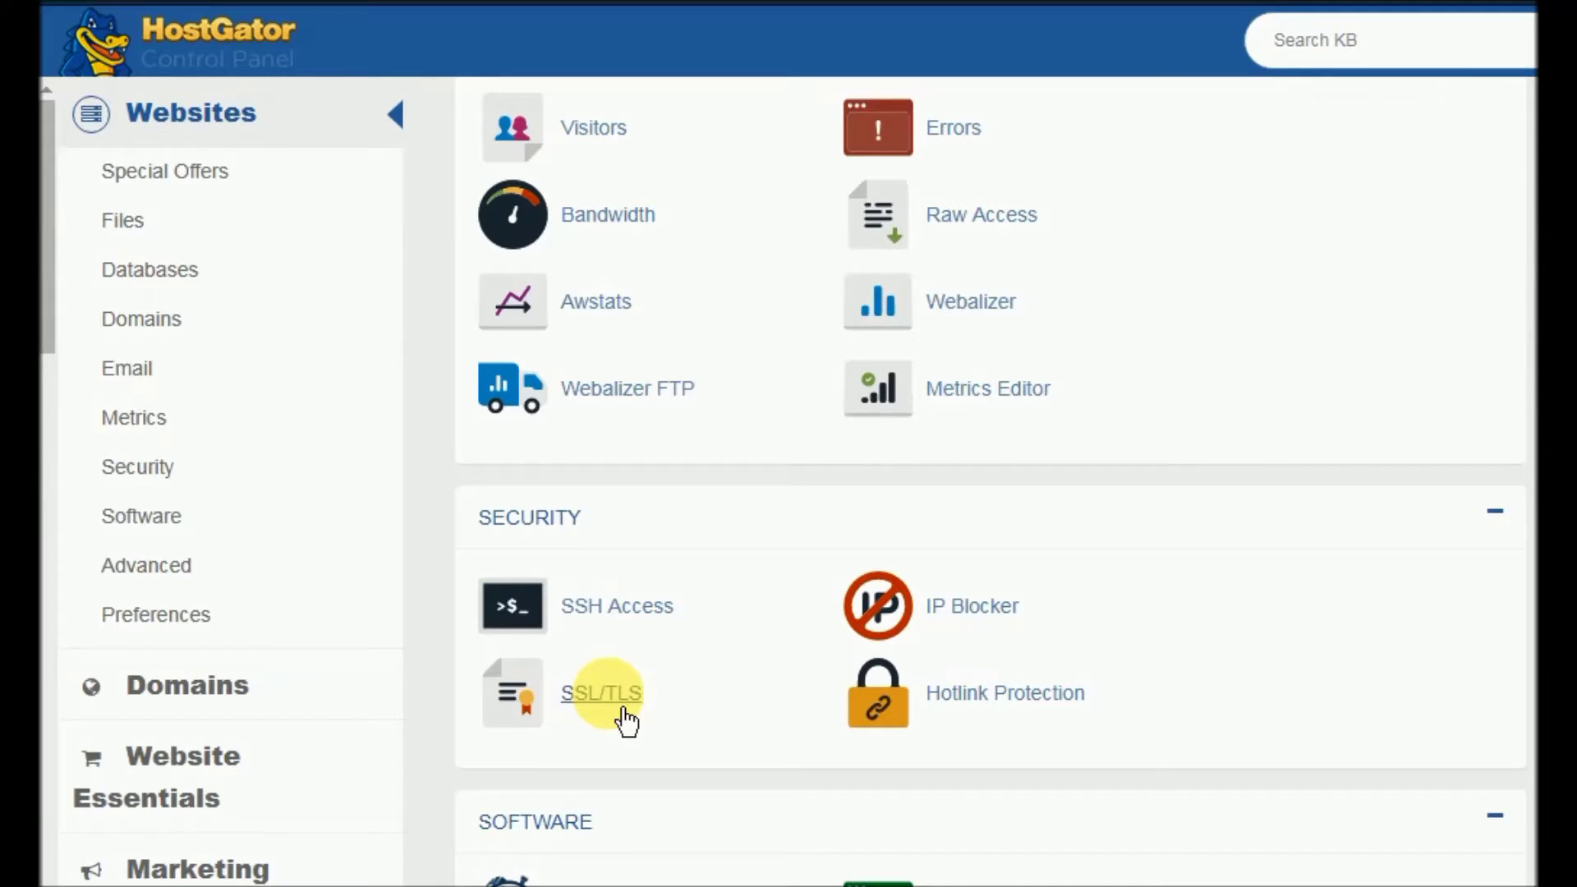
click(604, 694)
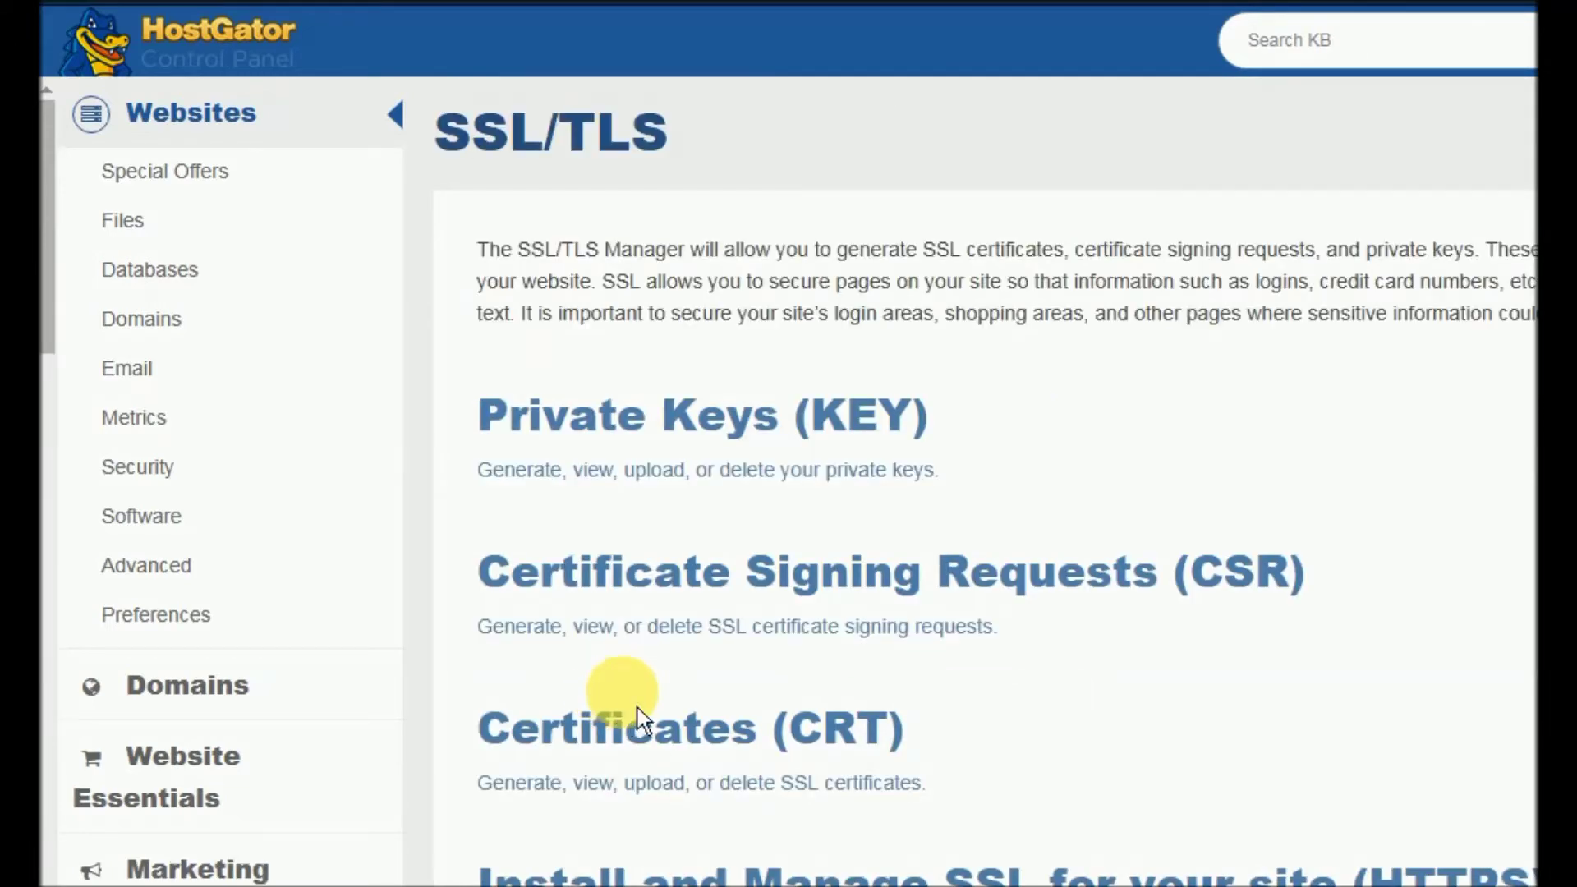
- Open "Install and Manage SSL for your site (HTTPS)" from the SSL/TLS page
scroll(869, 579, down, 2)
scroll(875, 590, down, 2)
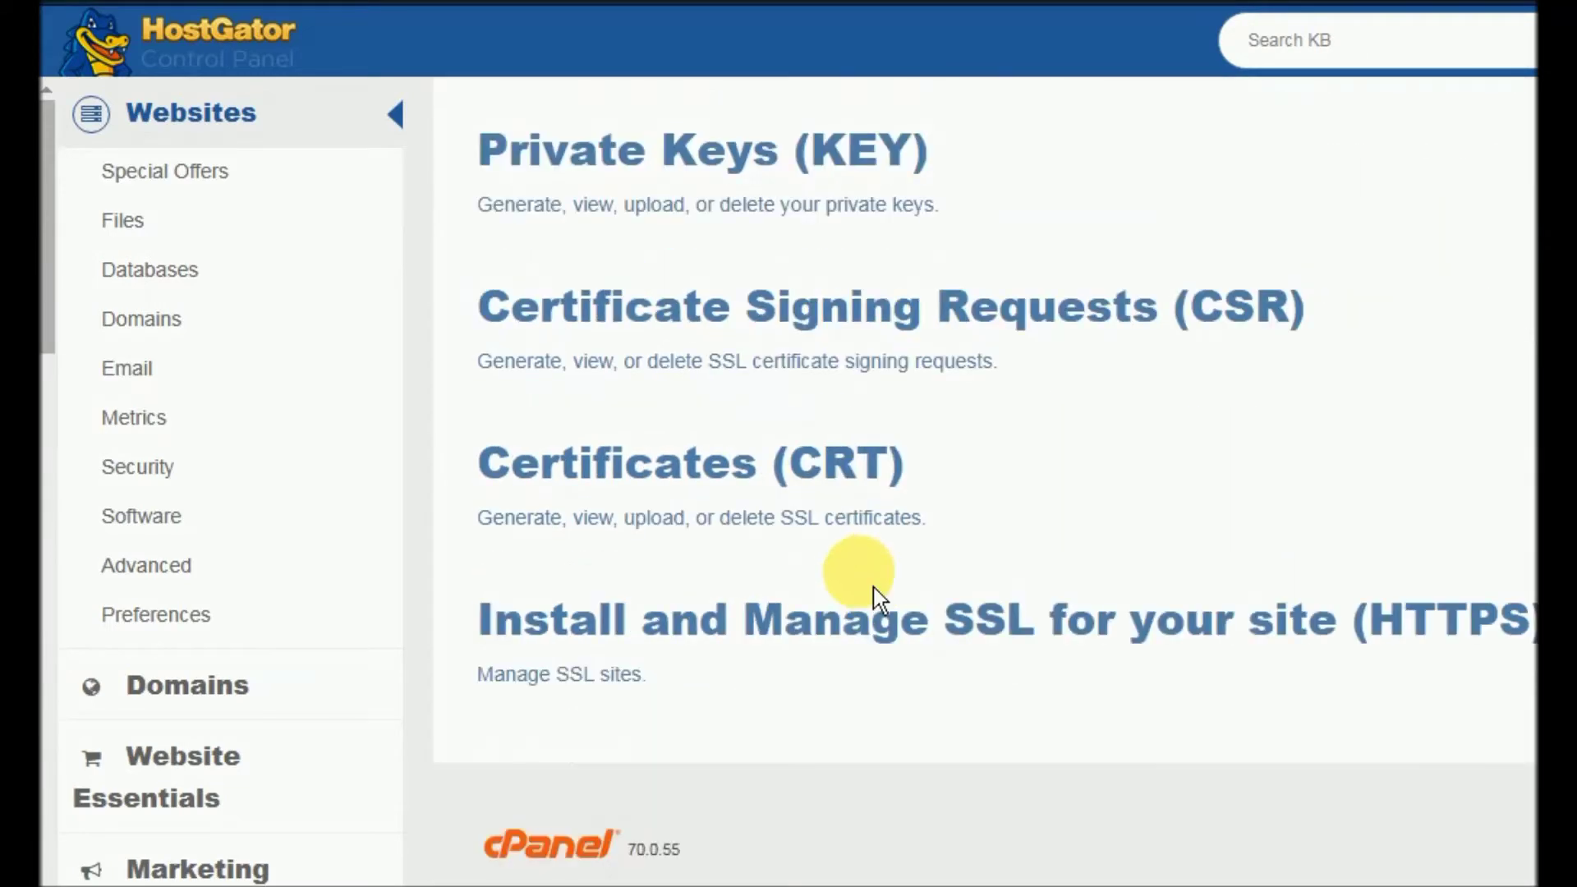
drag(483, 685, 650, 675)
click(698, 672)
drag(477, 622, 1514, 574)
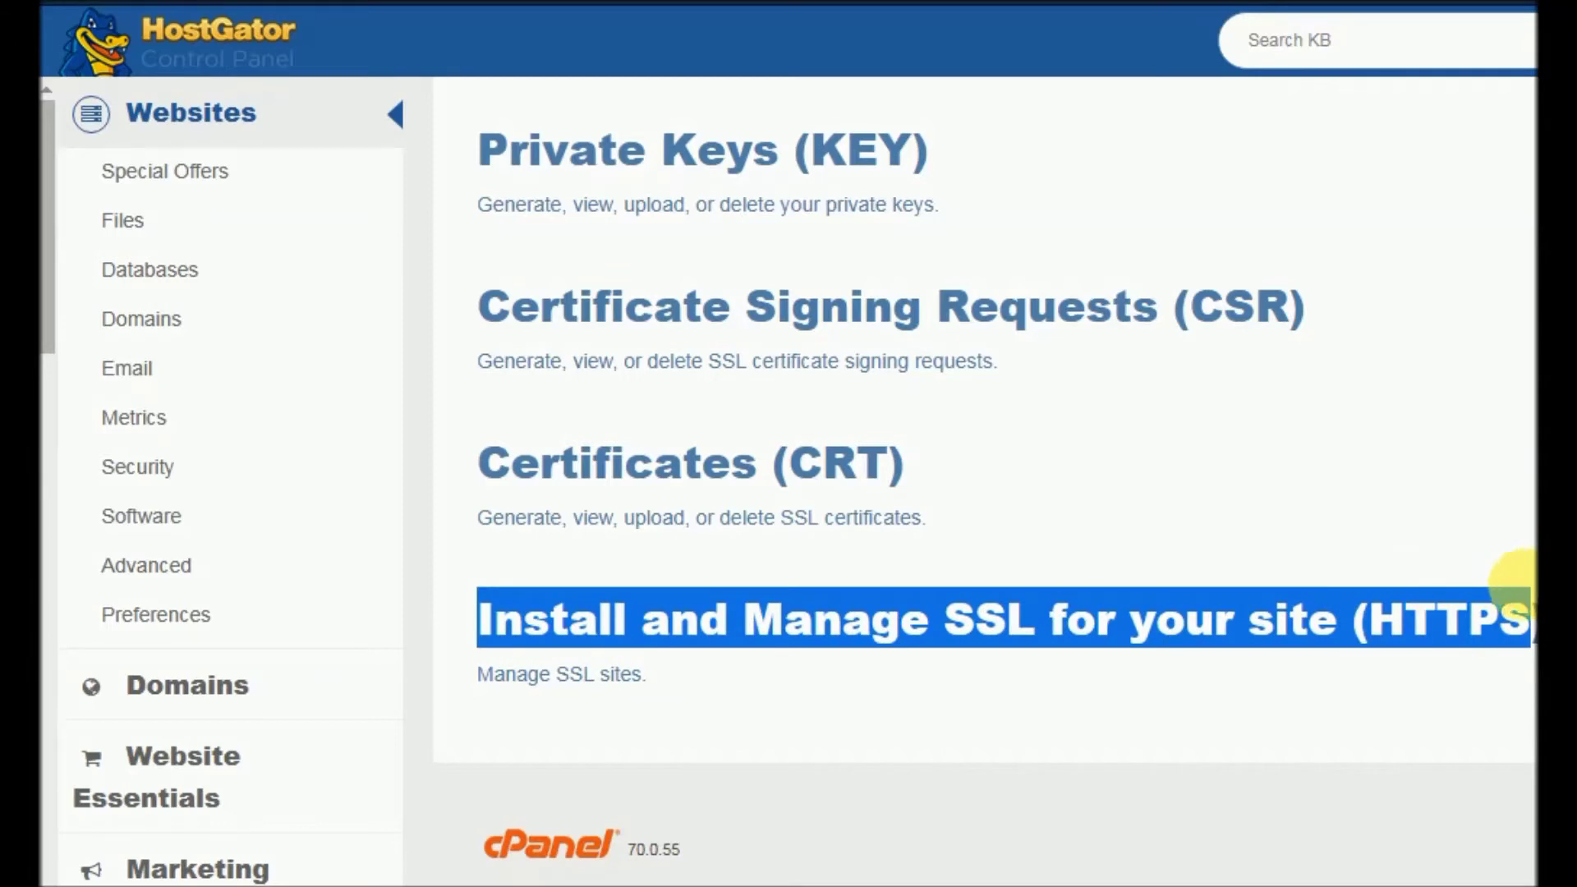
click(1078, 705)
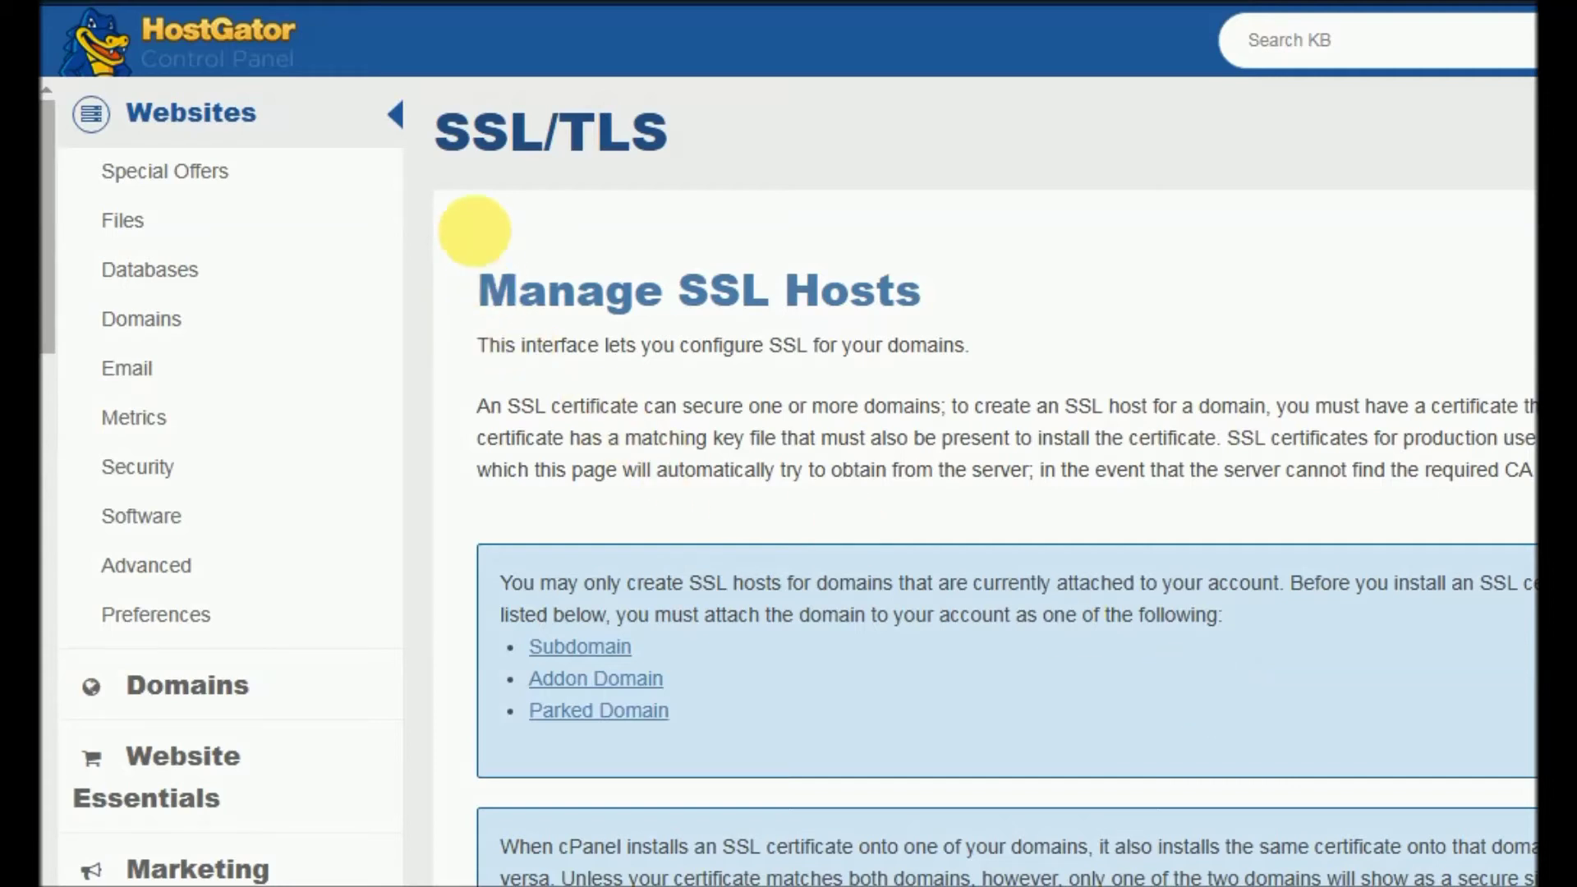
- Look over the Manage SSL Hosts page down to the Install an SSL Website section
drag(481, 291, 950, 309)
click(994, 345)
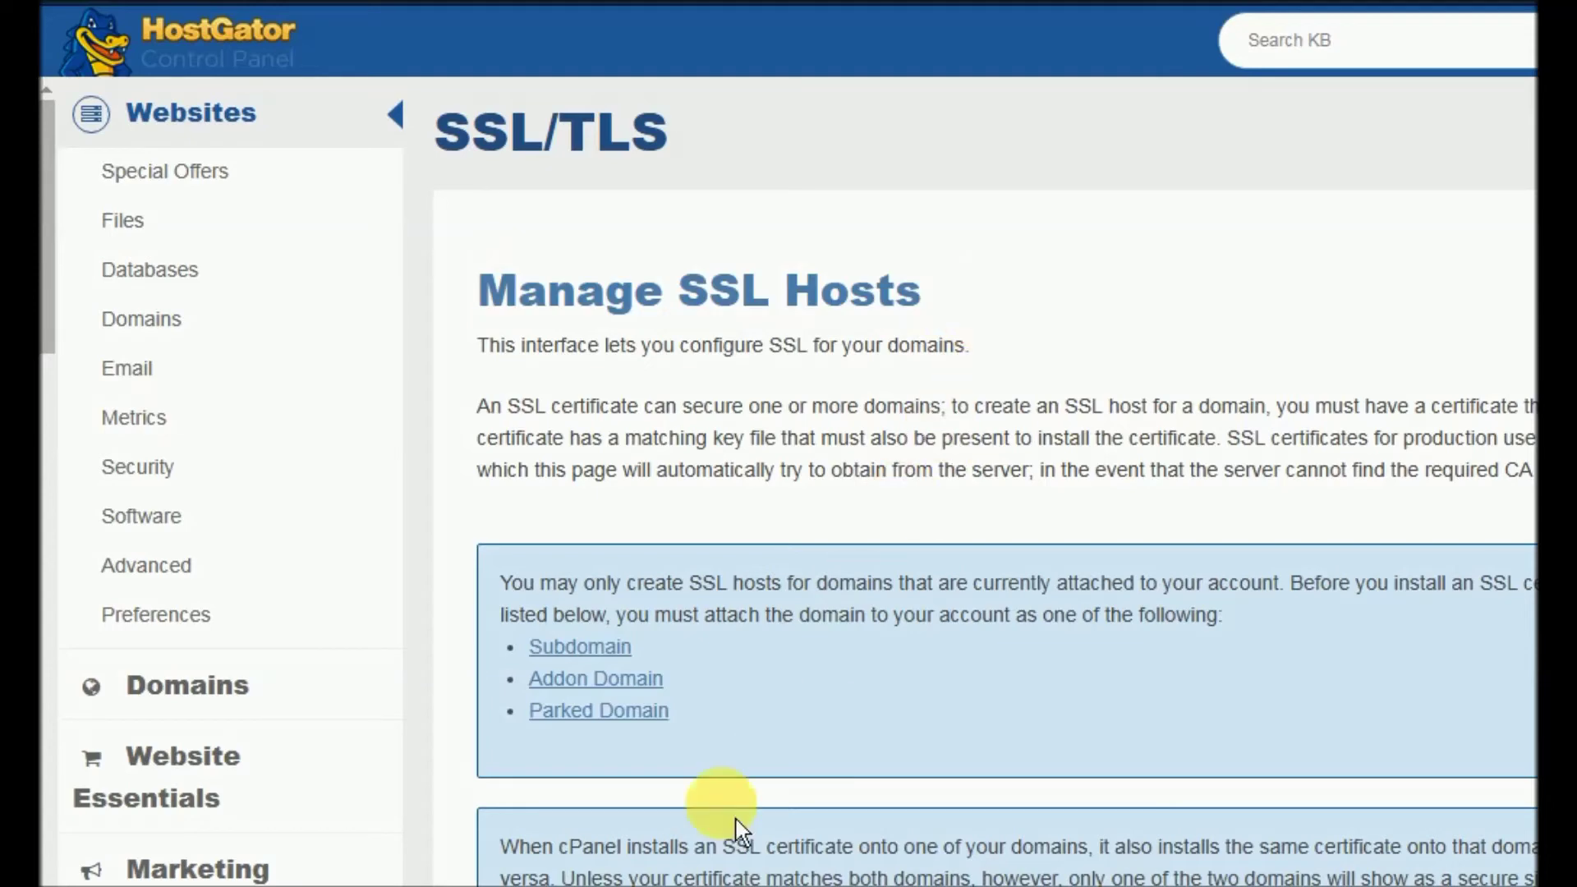
scroll(985, 492, down, 10)
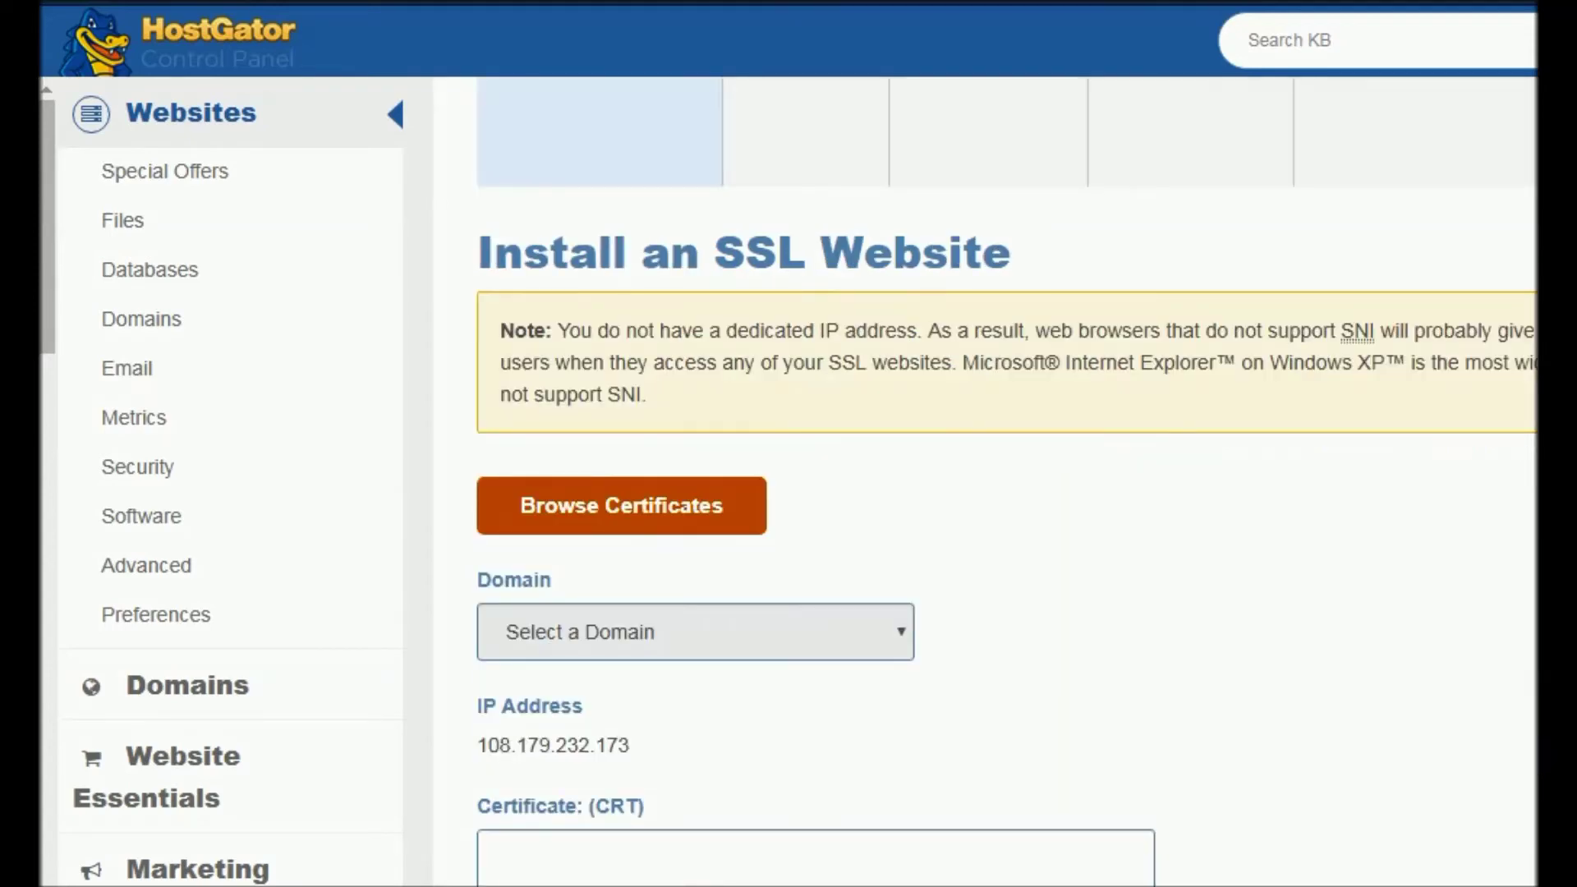
- Switch to Notepad and replace the whole note with "Now, scrall down on to the same page"
key(alt+Tab)
click(750, 644)
key(ctrl+a)
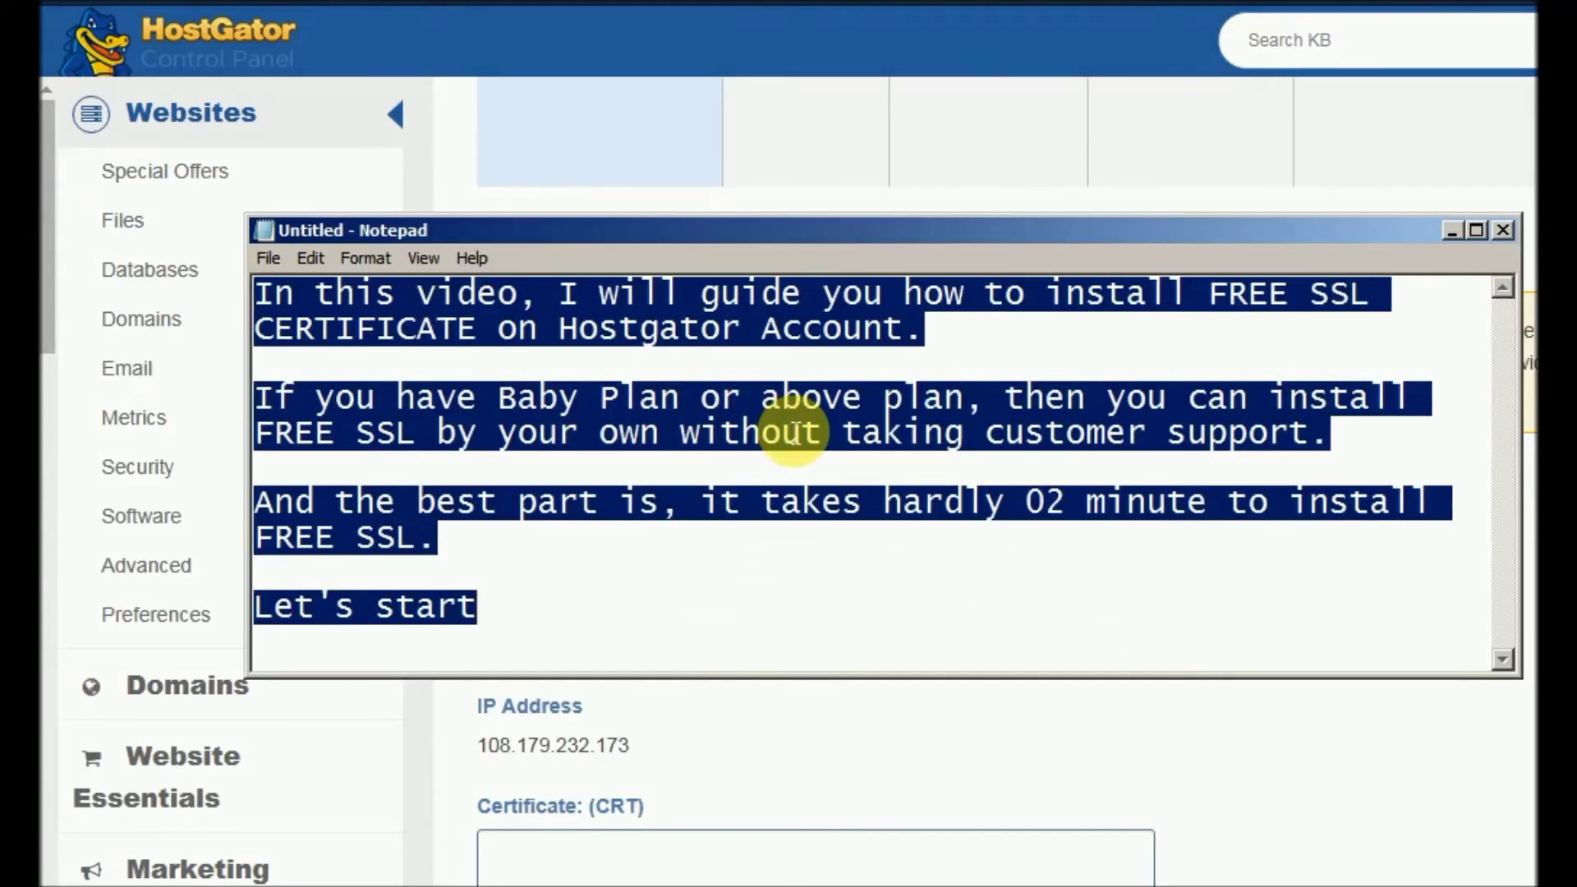
text(Now, scrall )
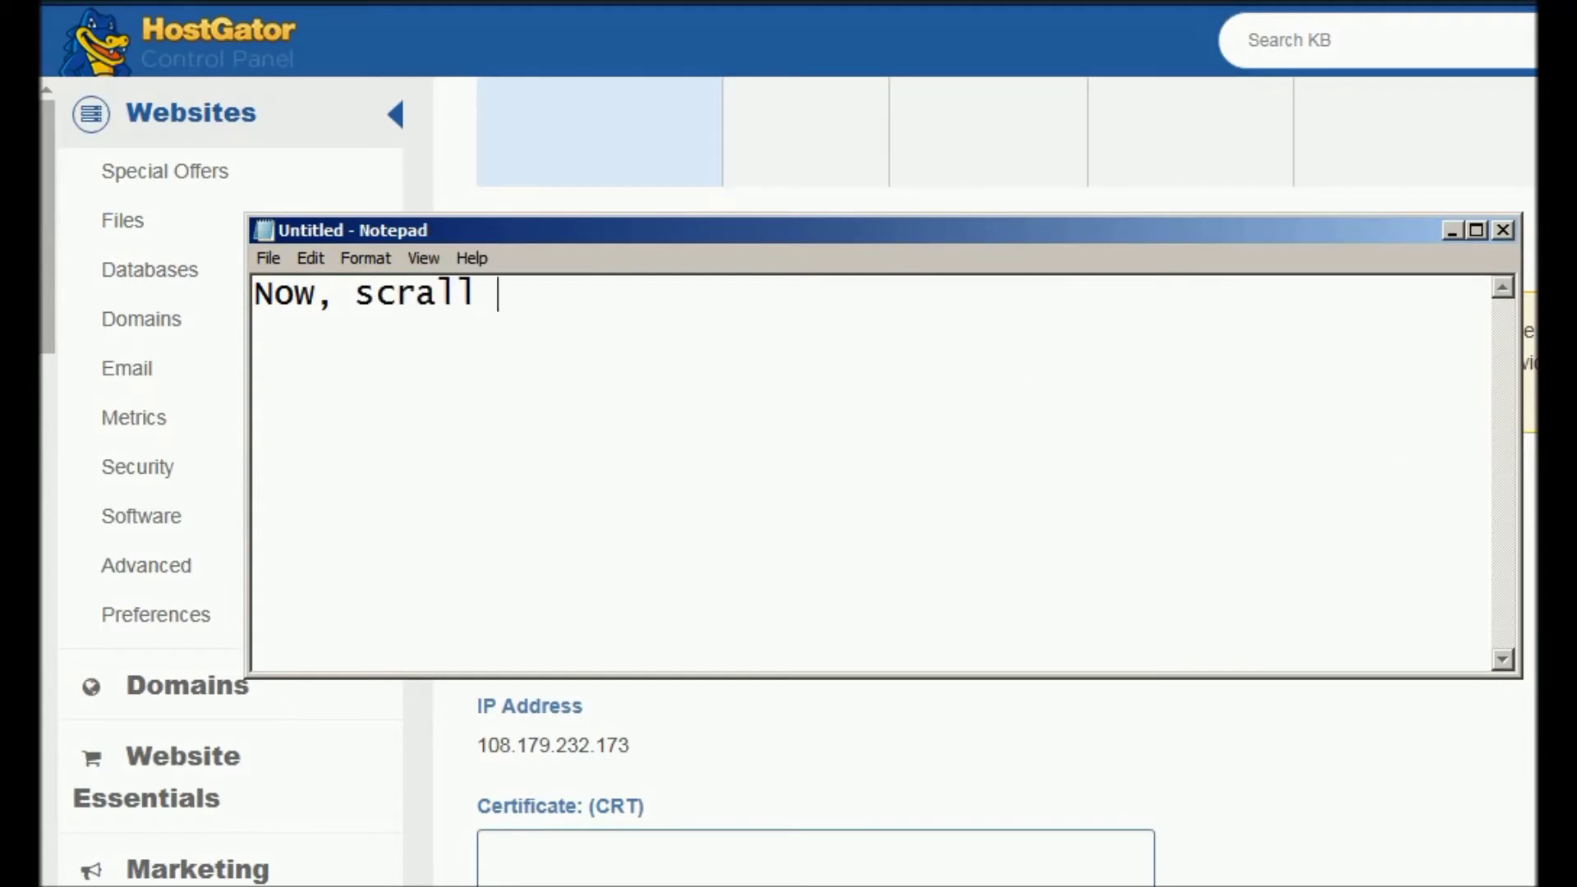
text(down on to the same page)
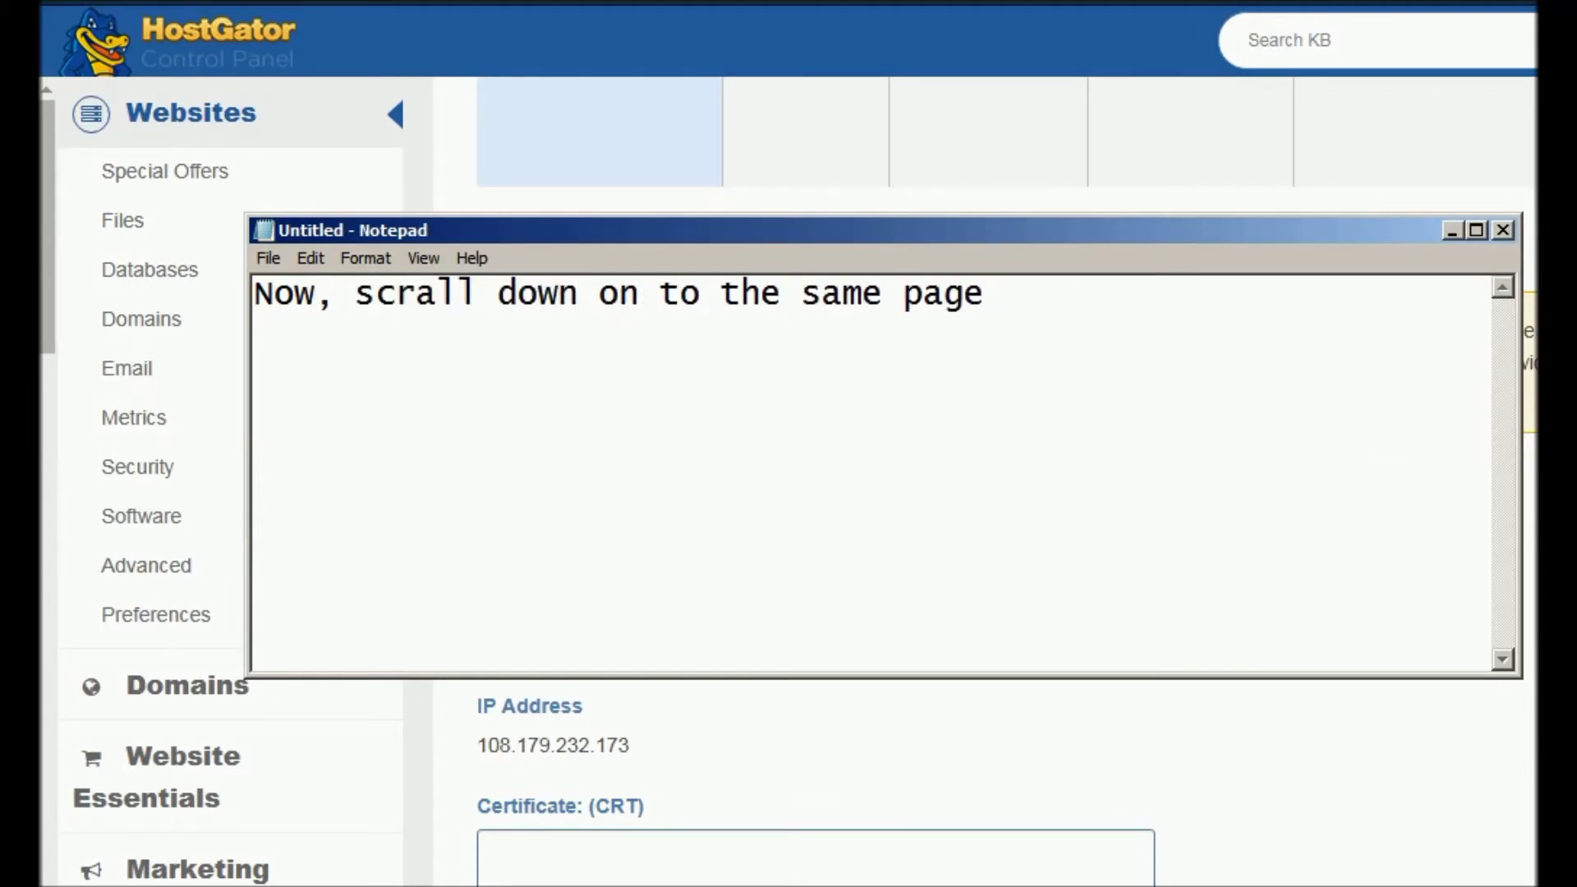
- Minimize the note and examine the Domain, IP Address and Certificate (CRT) fields of the Install an SSL Website form
click(1452, 231)
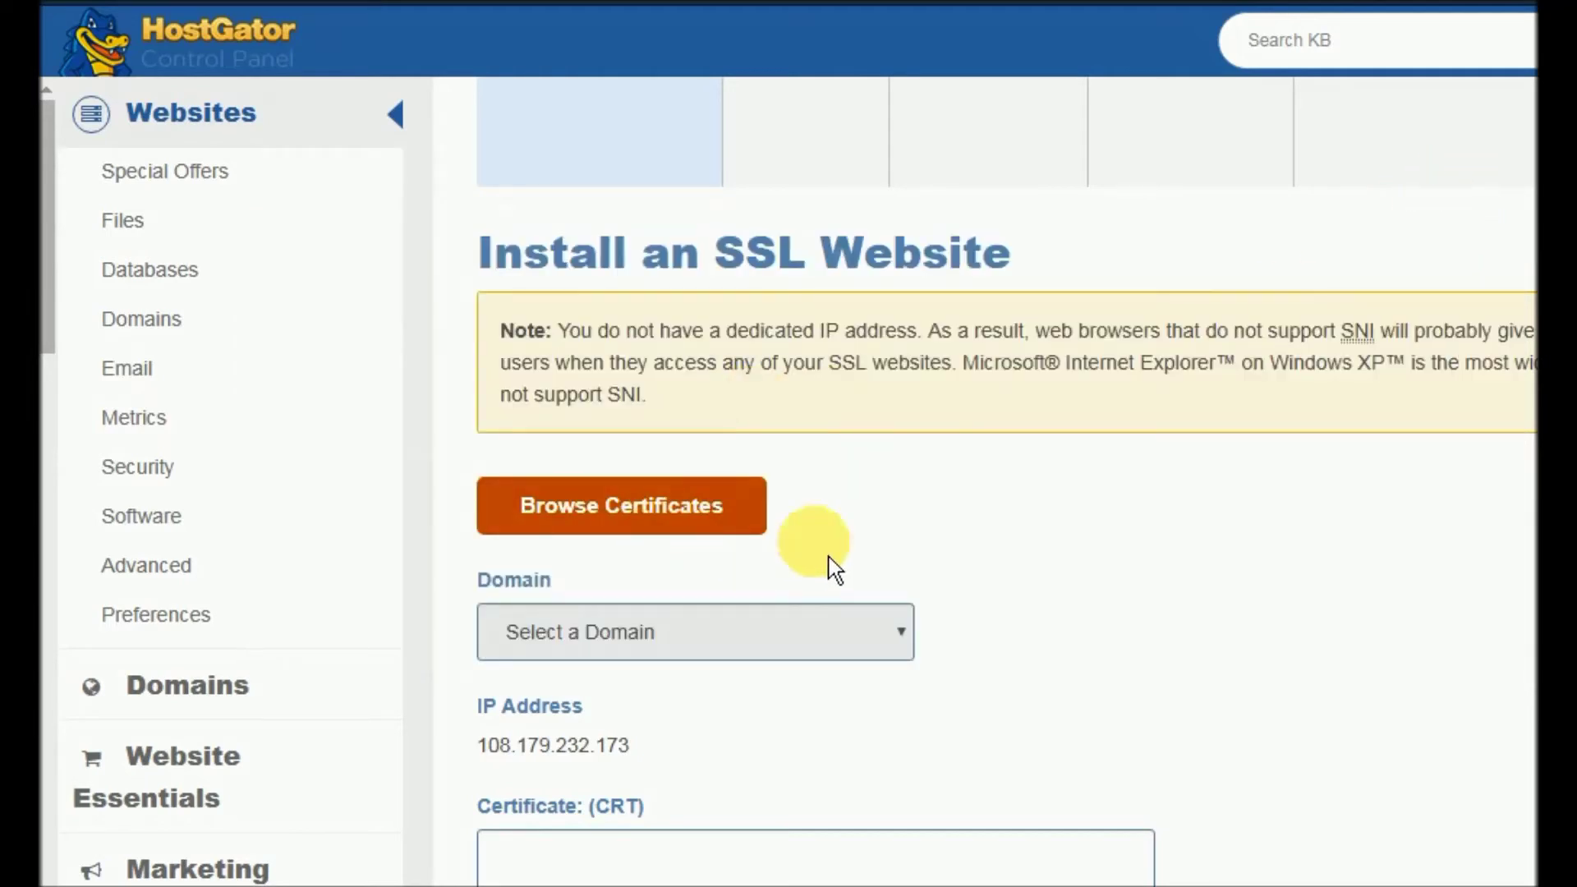
scroll(989, 545, down, 2)
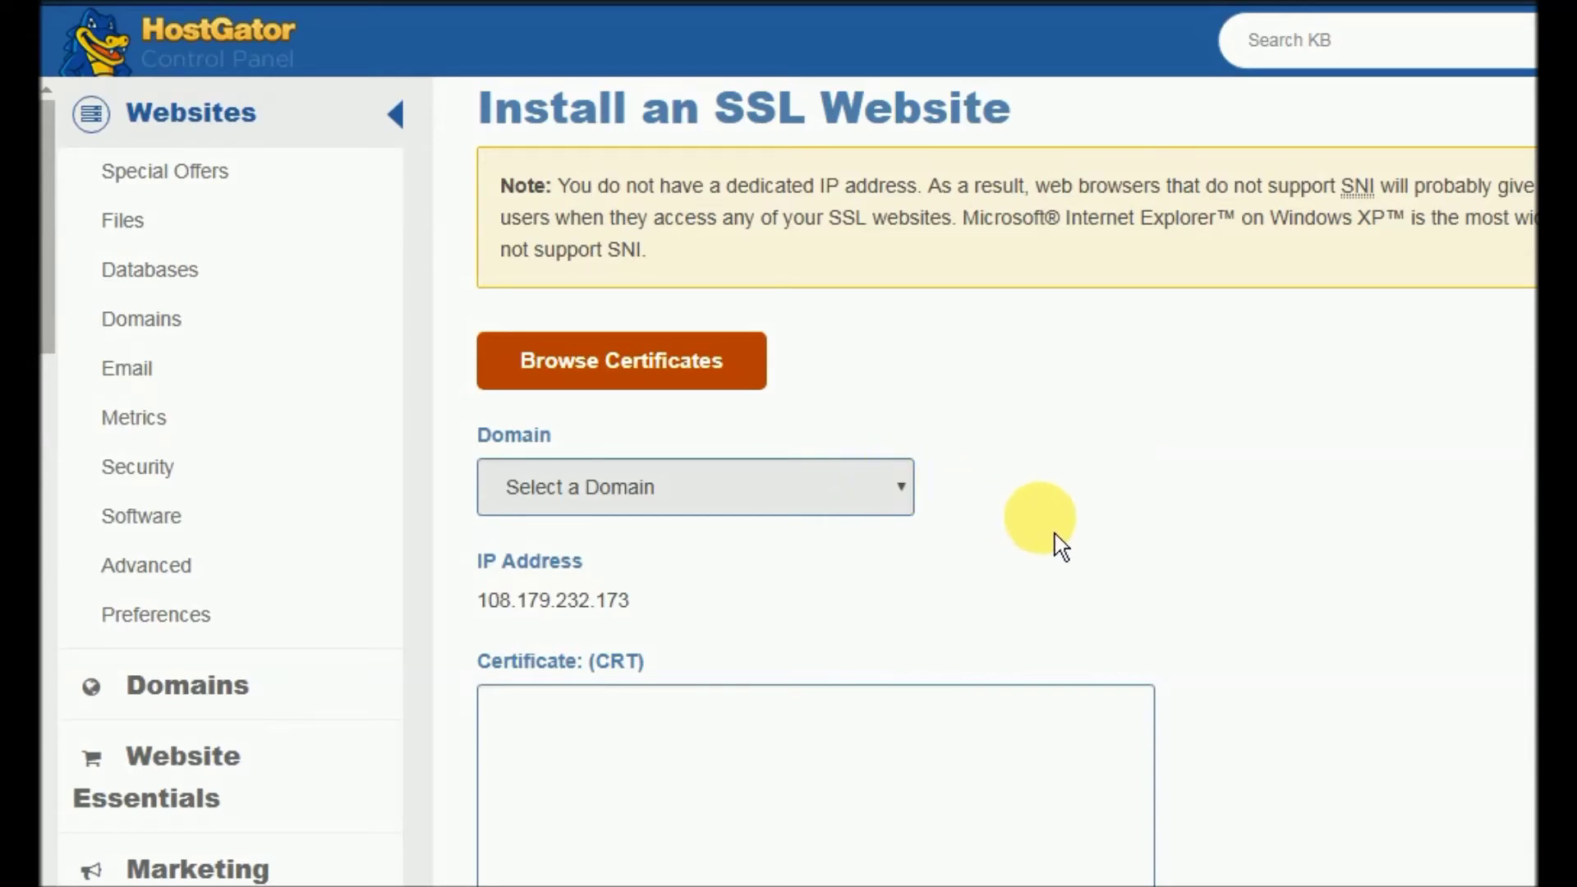
scroll(1057, 539, down, 2)
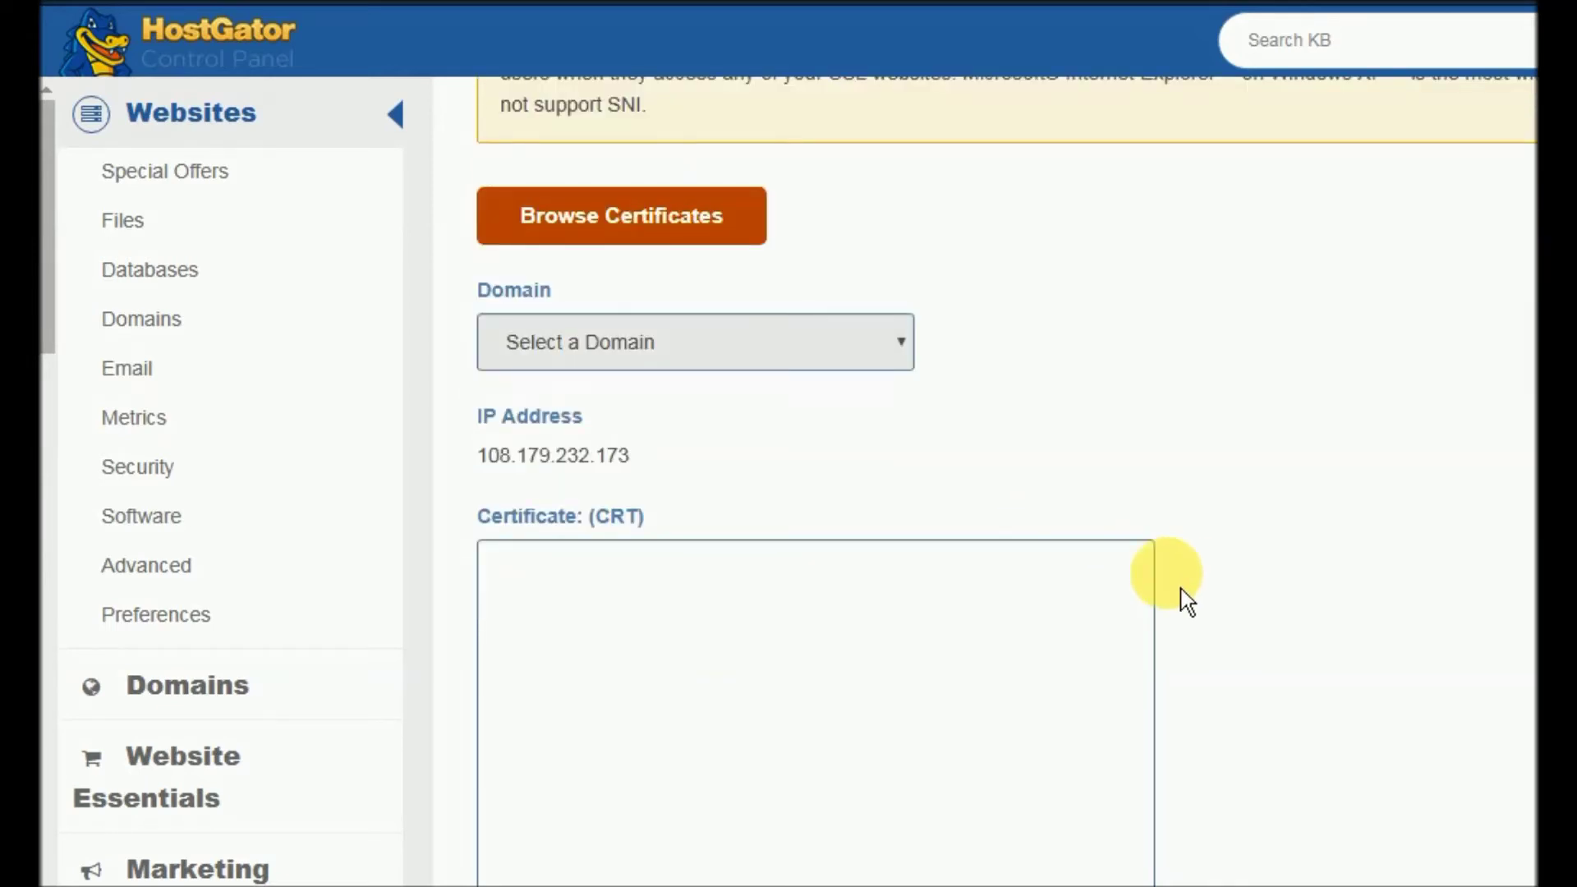
- Switch to Notepad, move its window below the Domain field and add the line "From Domain option (under Drop Down menu, Select a Domain)"
key(alt+Tab)
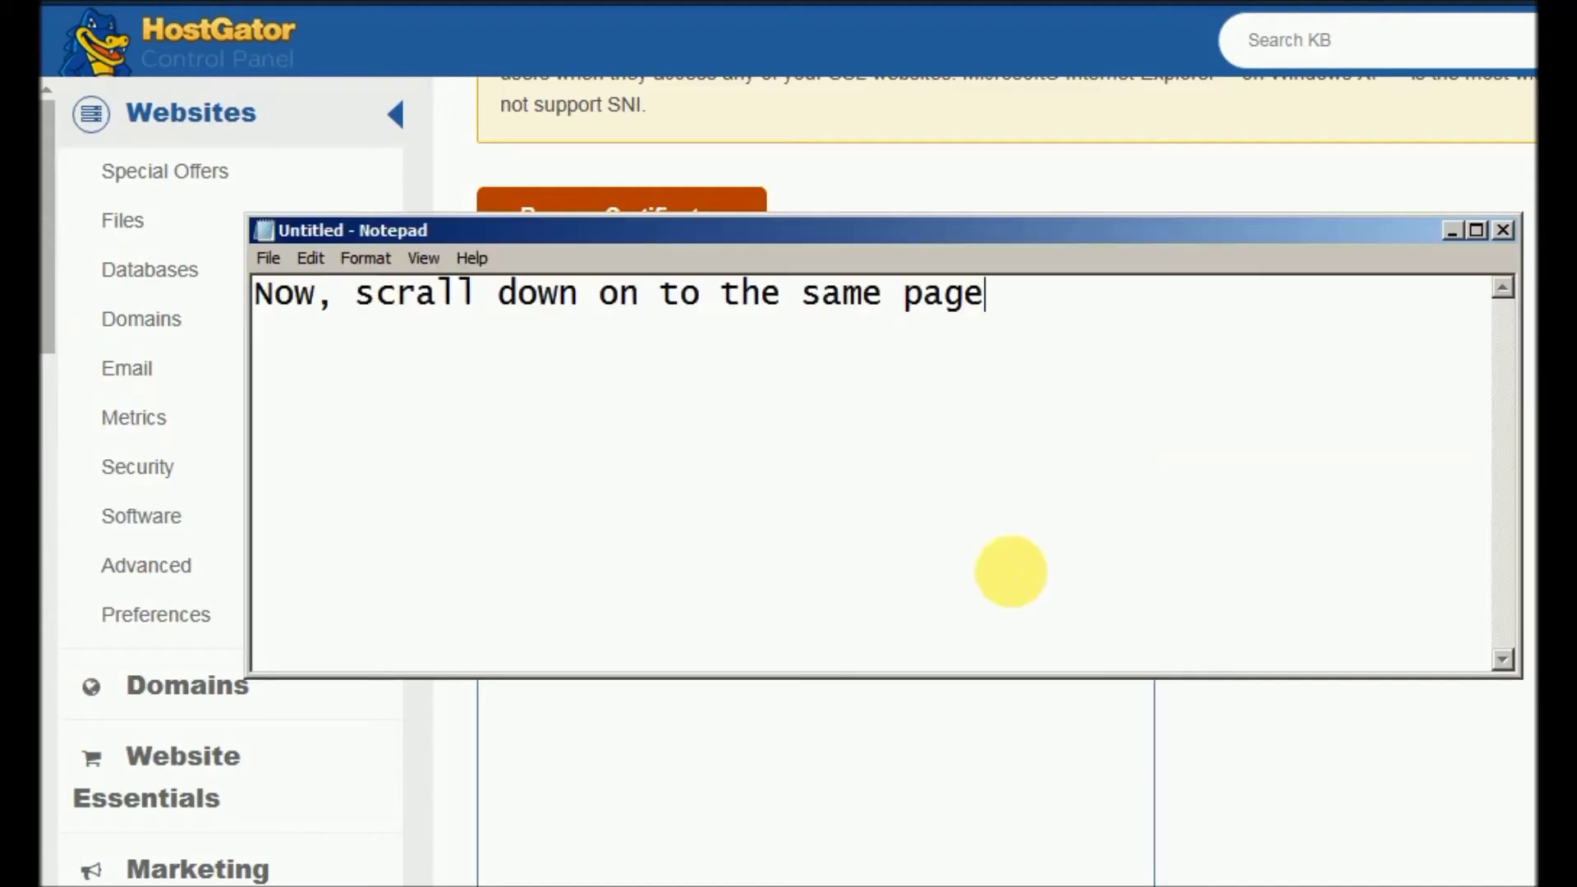
drag(704, 229, 680, 472)
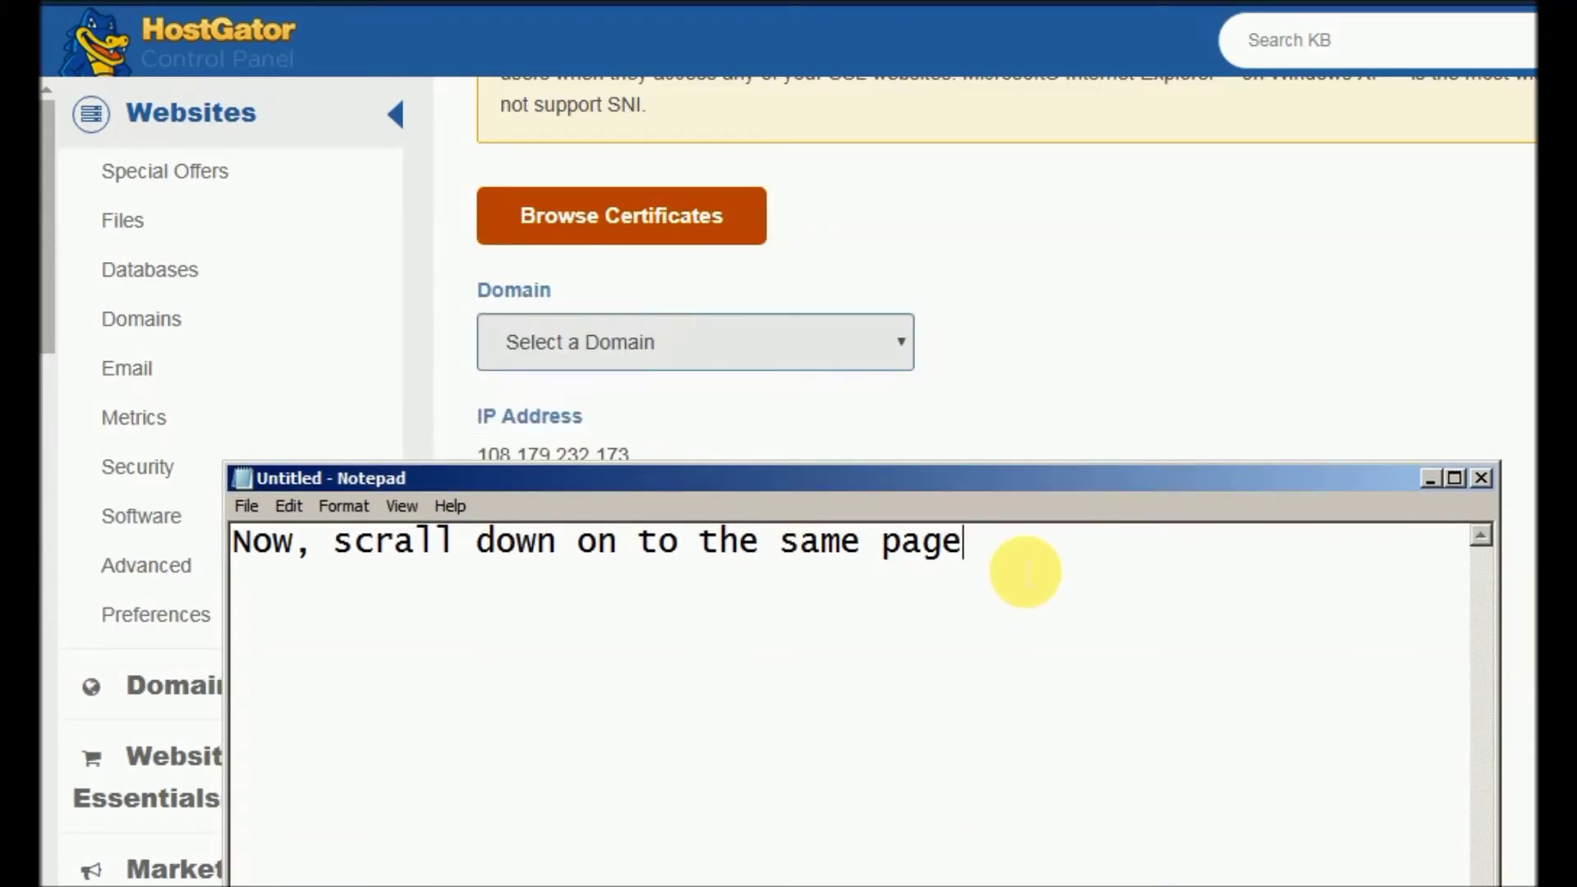
key(Return)
text(From )
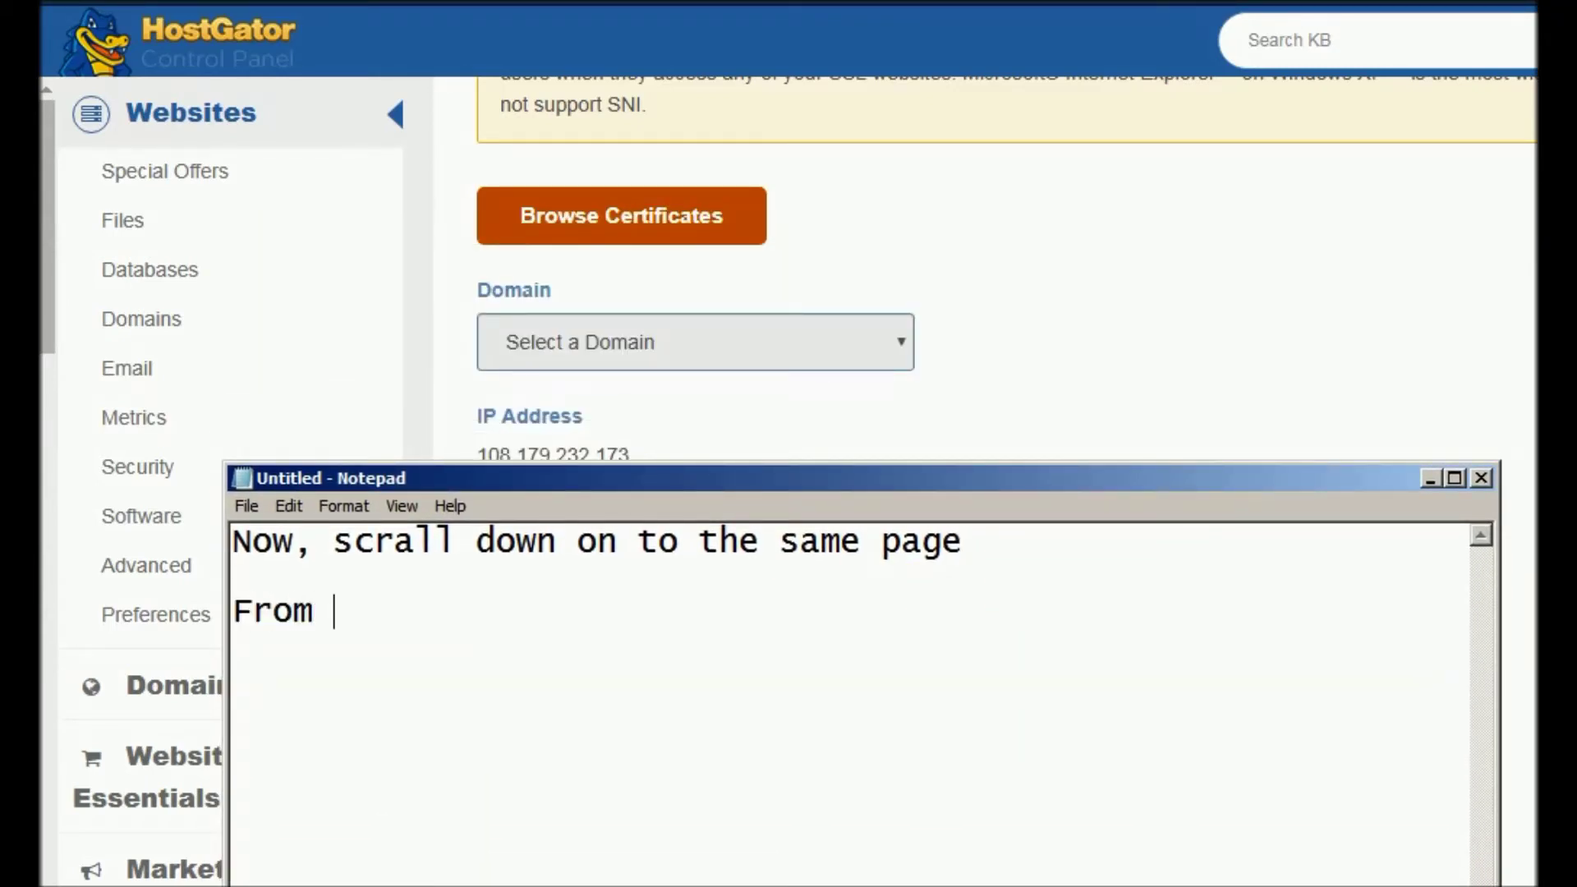
text(Domain )
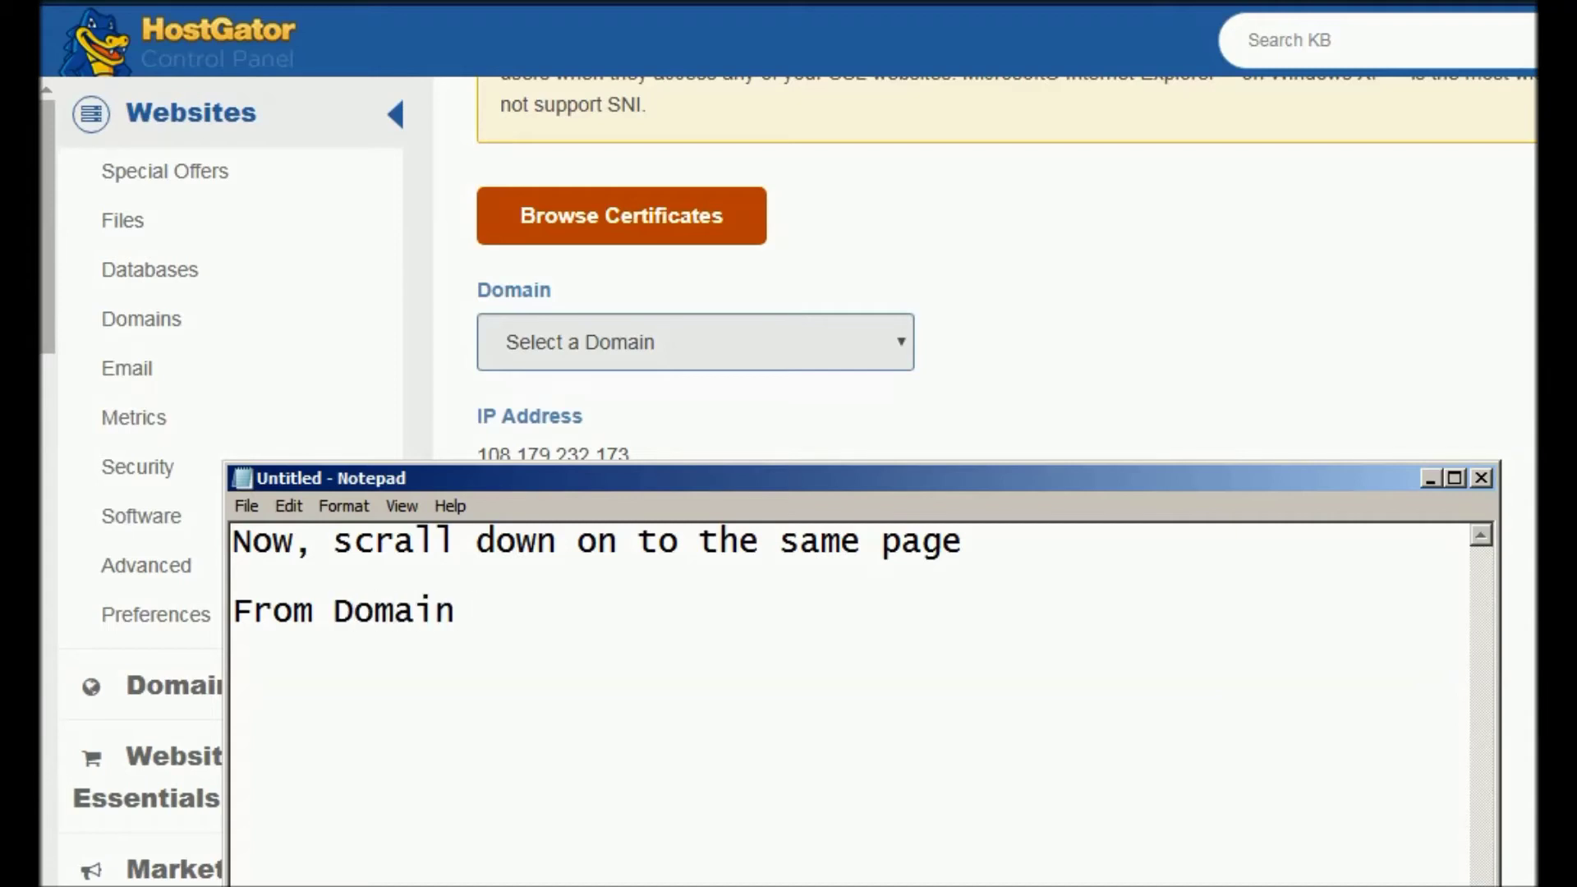
text(option (under )
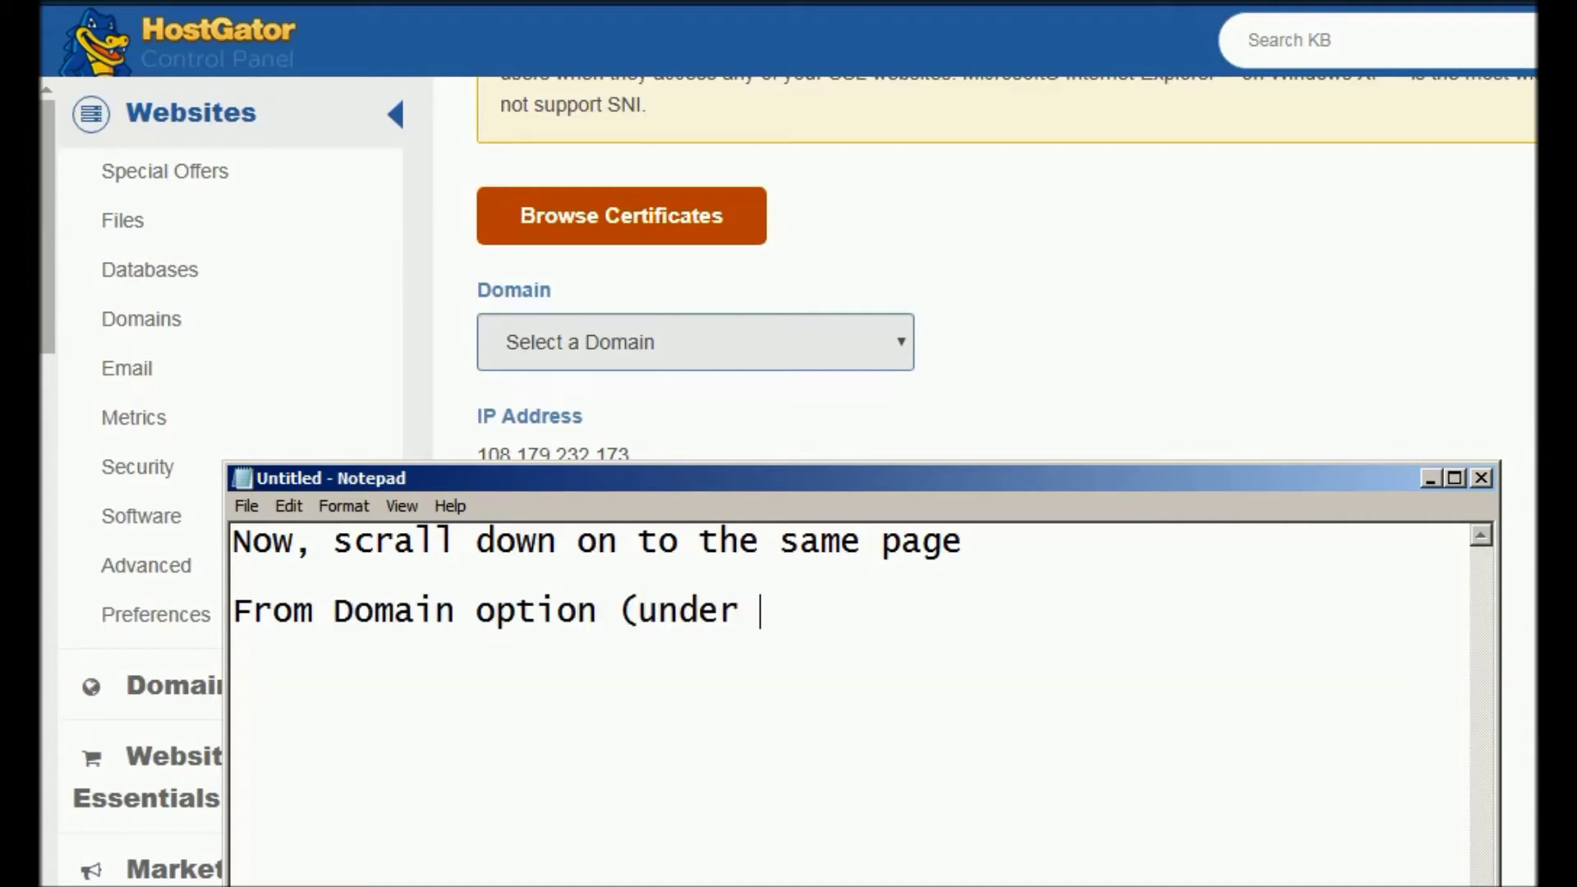
text(Drop Down menu, Select a Do)
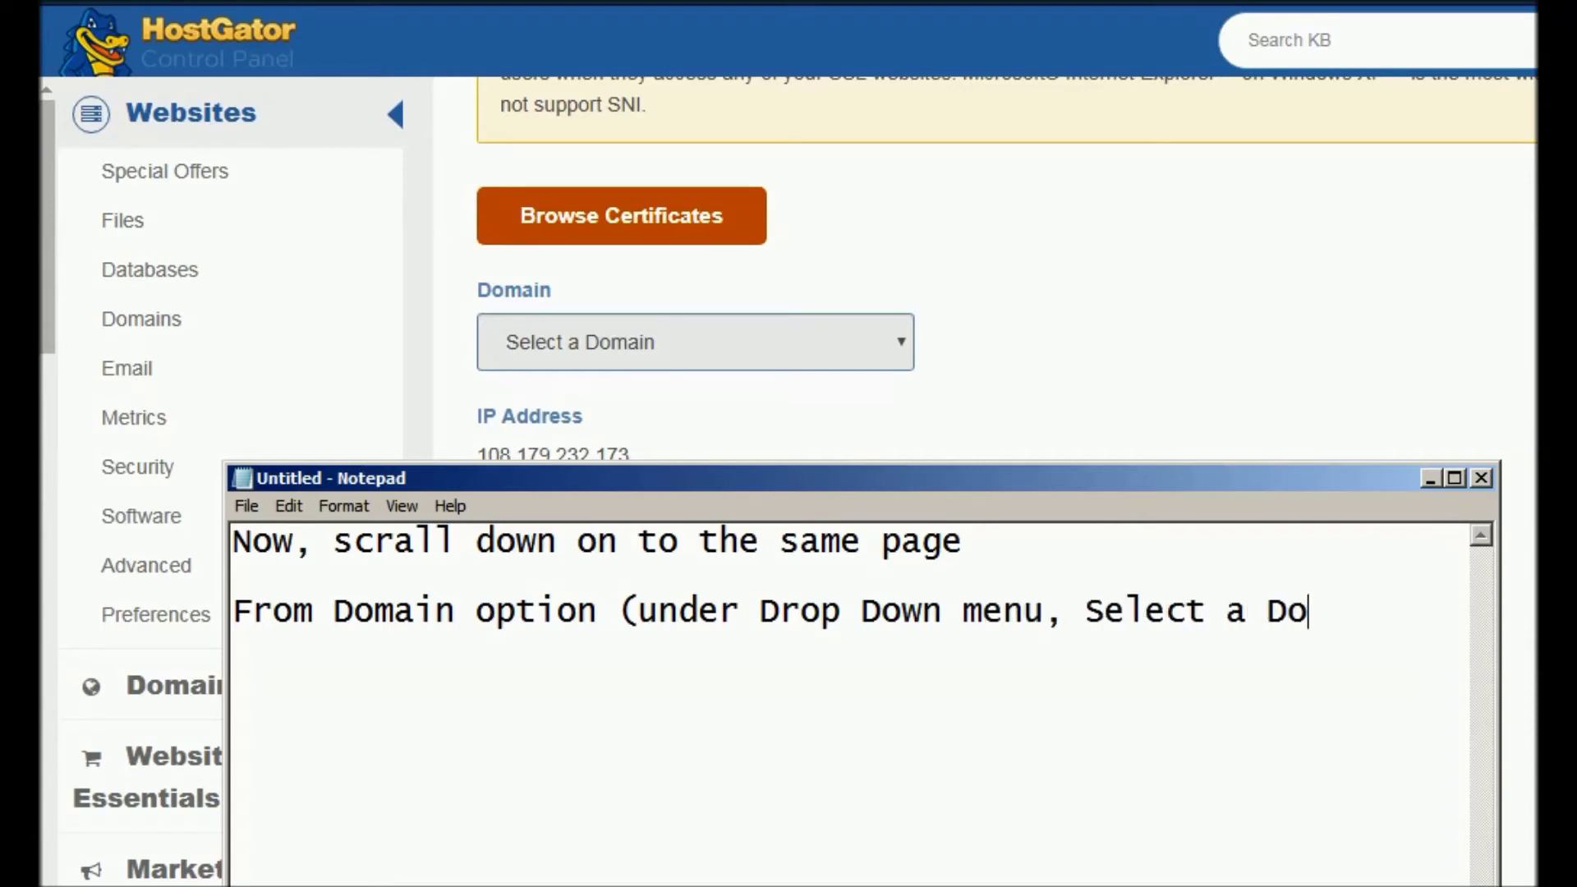
- Add the line "You can choose which domain you want to install the Free SSL" and minimize the note
text(main)  You ca)
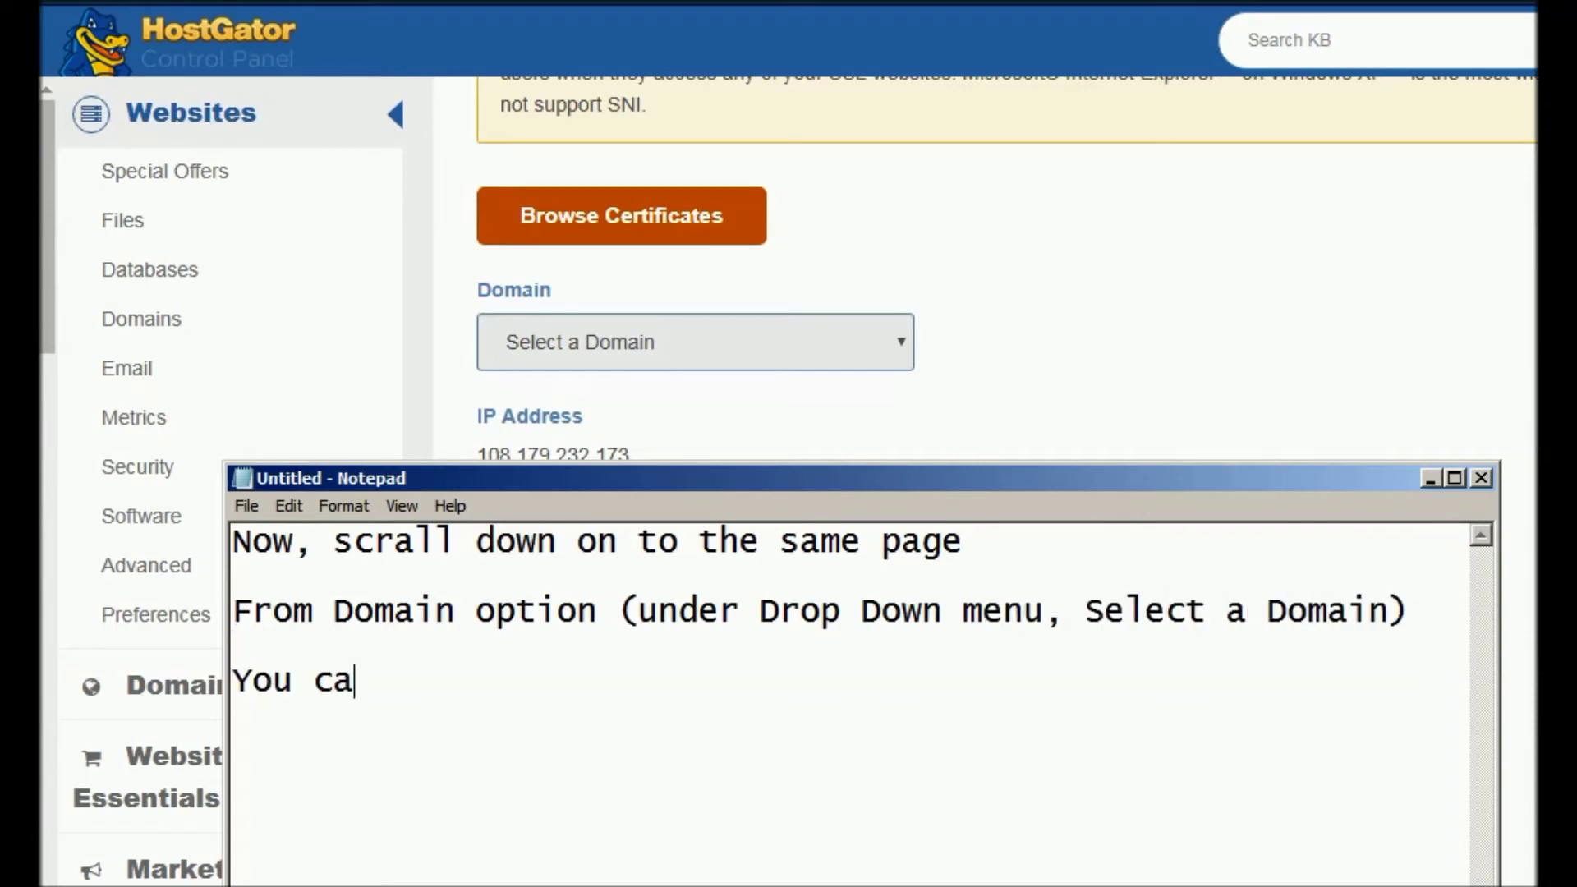
text(n choose which )
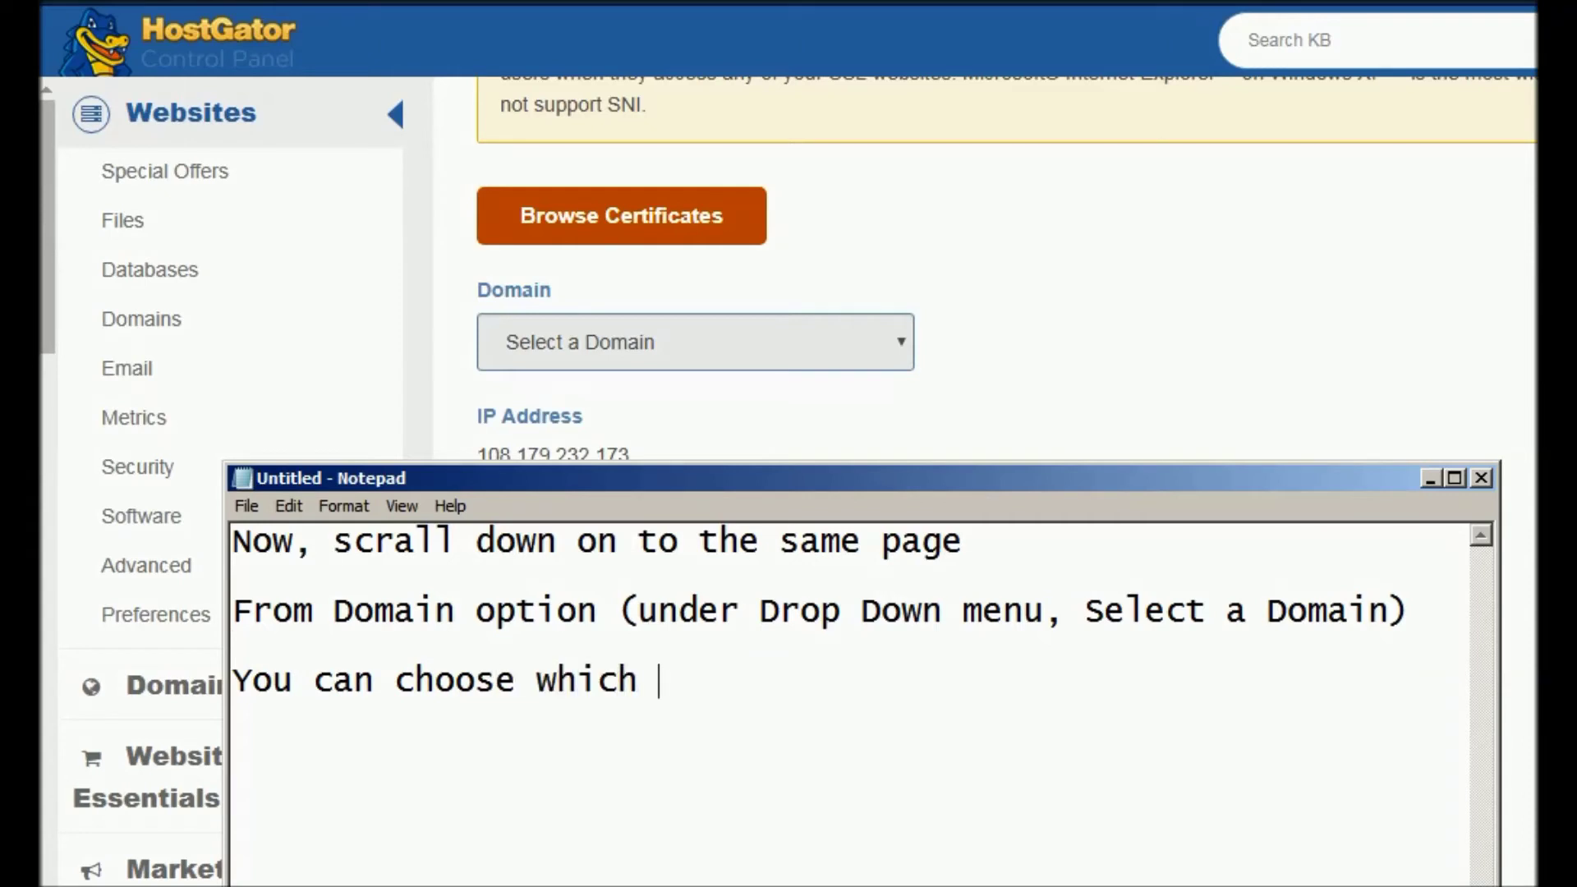
text(domain you )
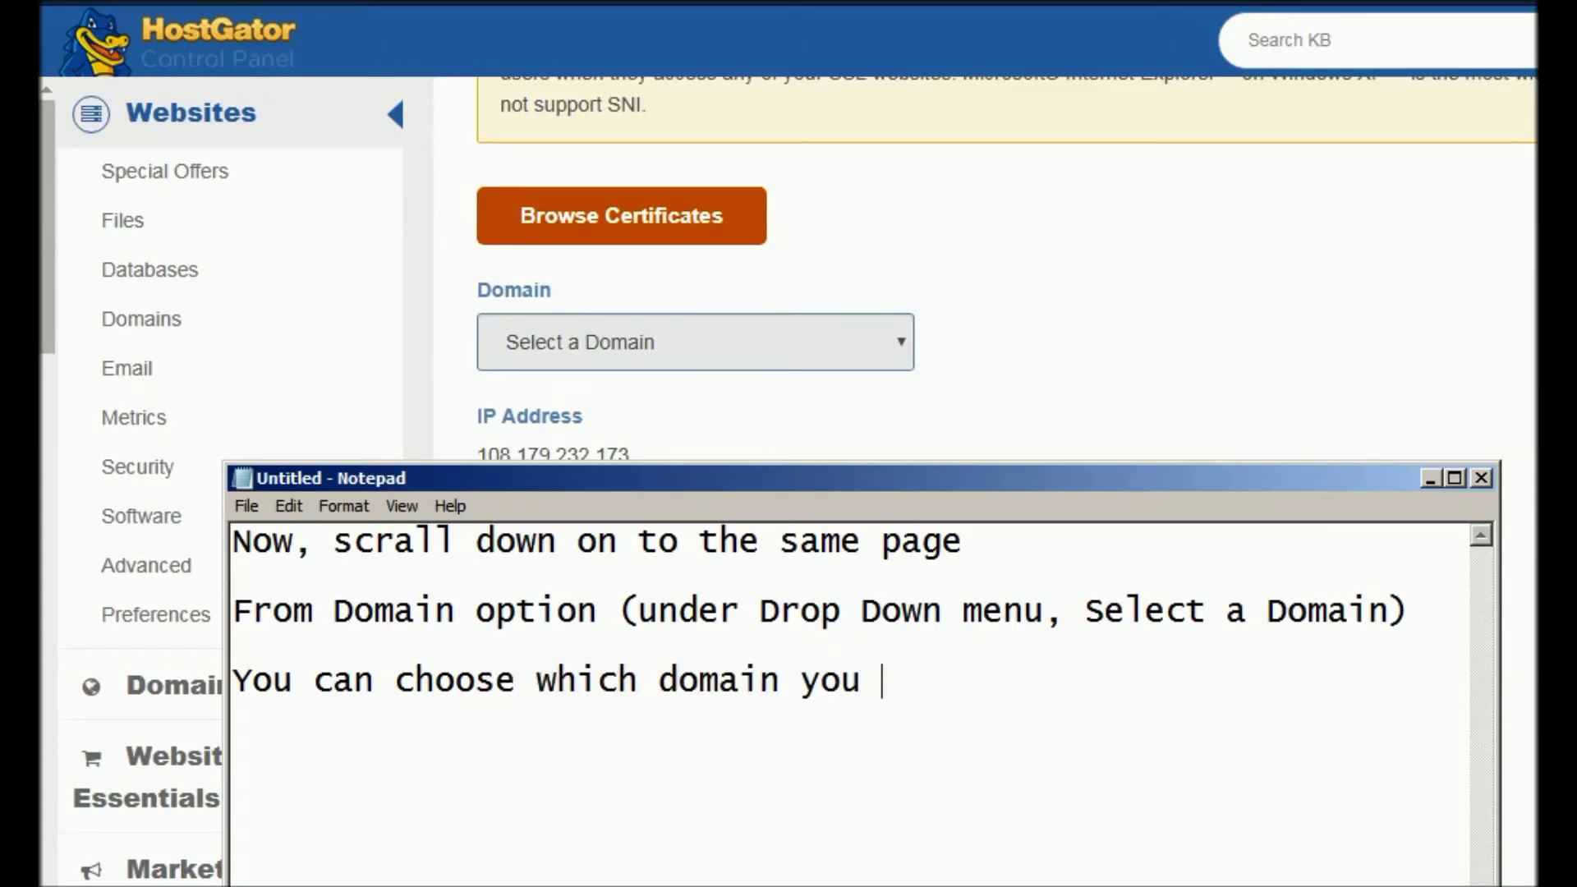
text(want to install the Free SSL)
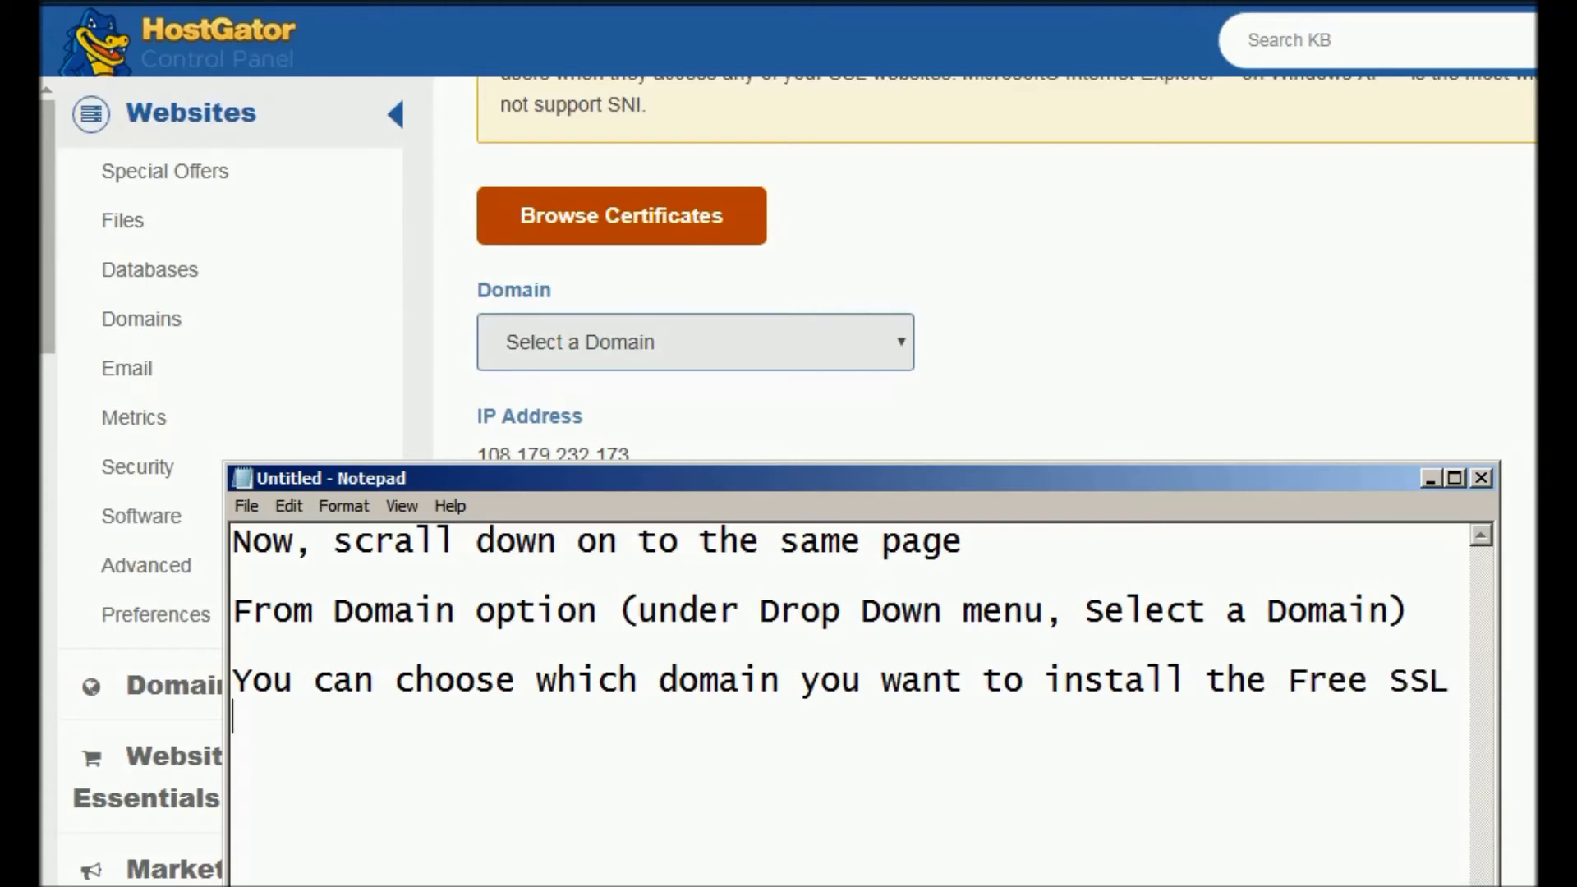
click(1430, 479)
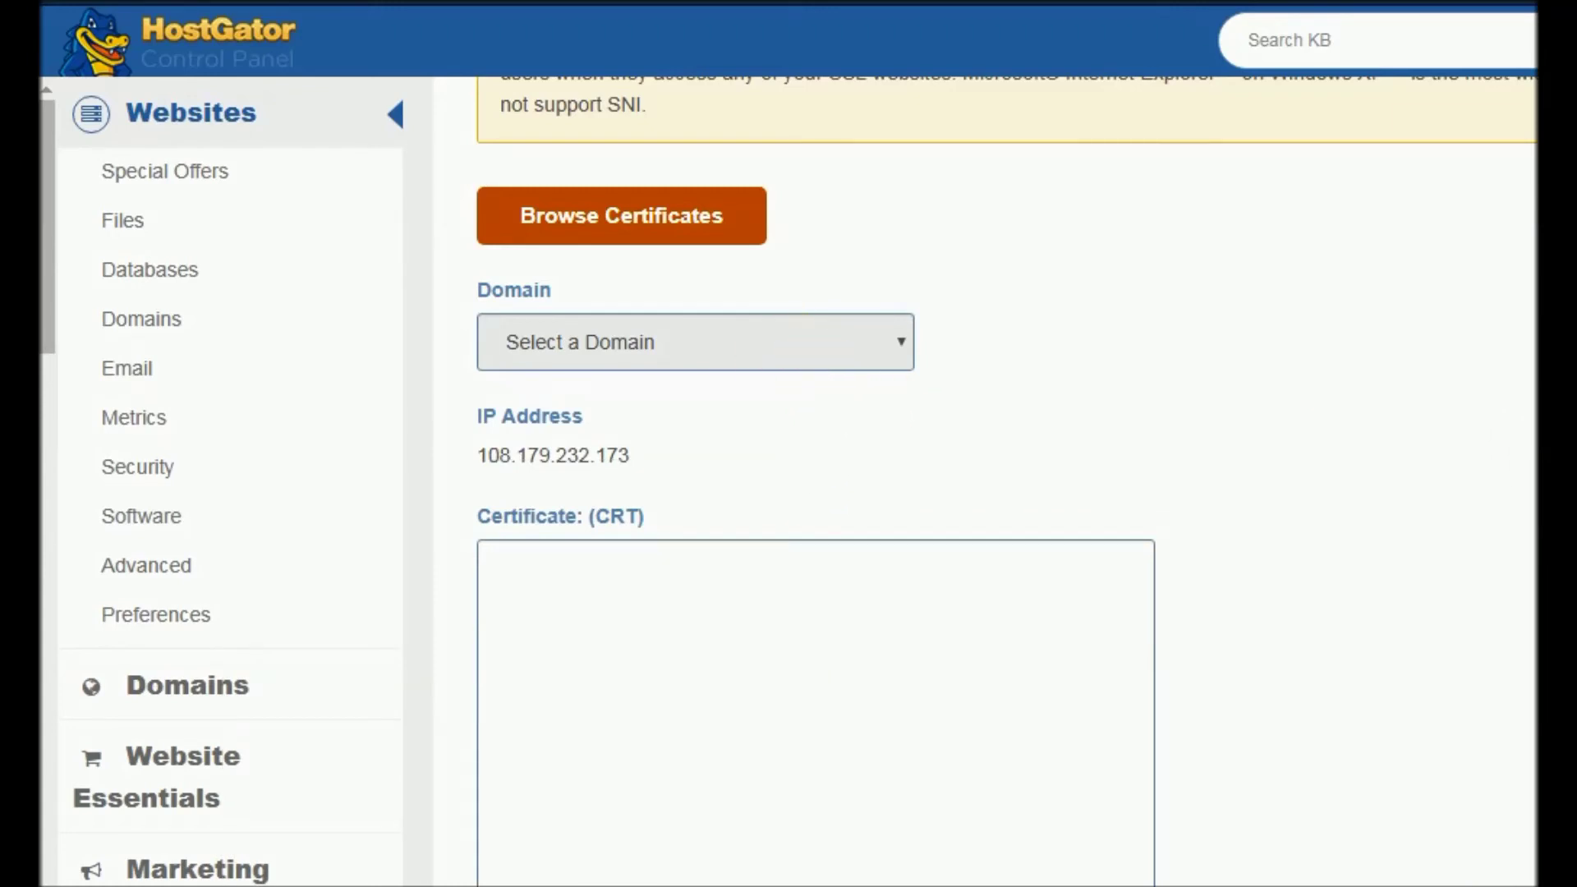
- Begin the empty Notepad note with "Once you will select the domain from"
click(448, 403)
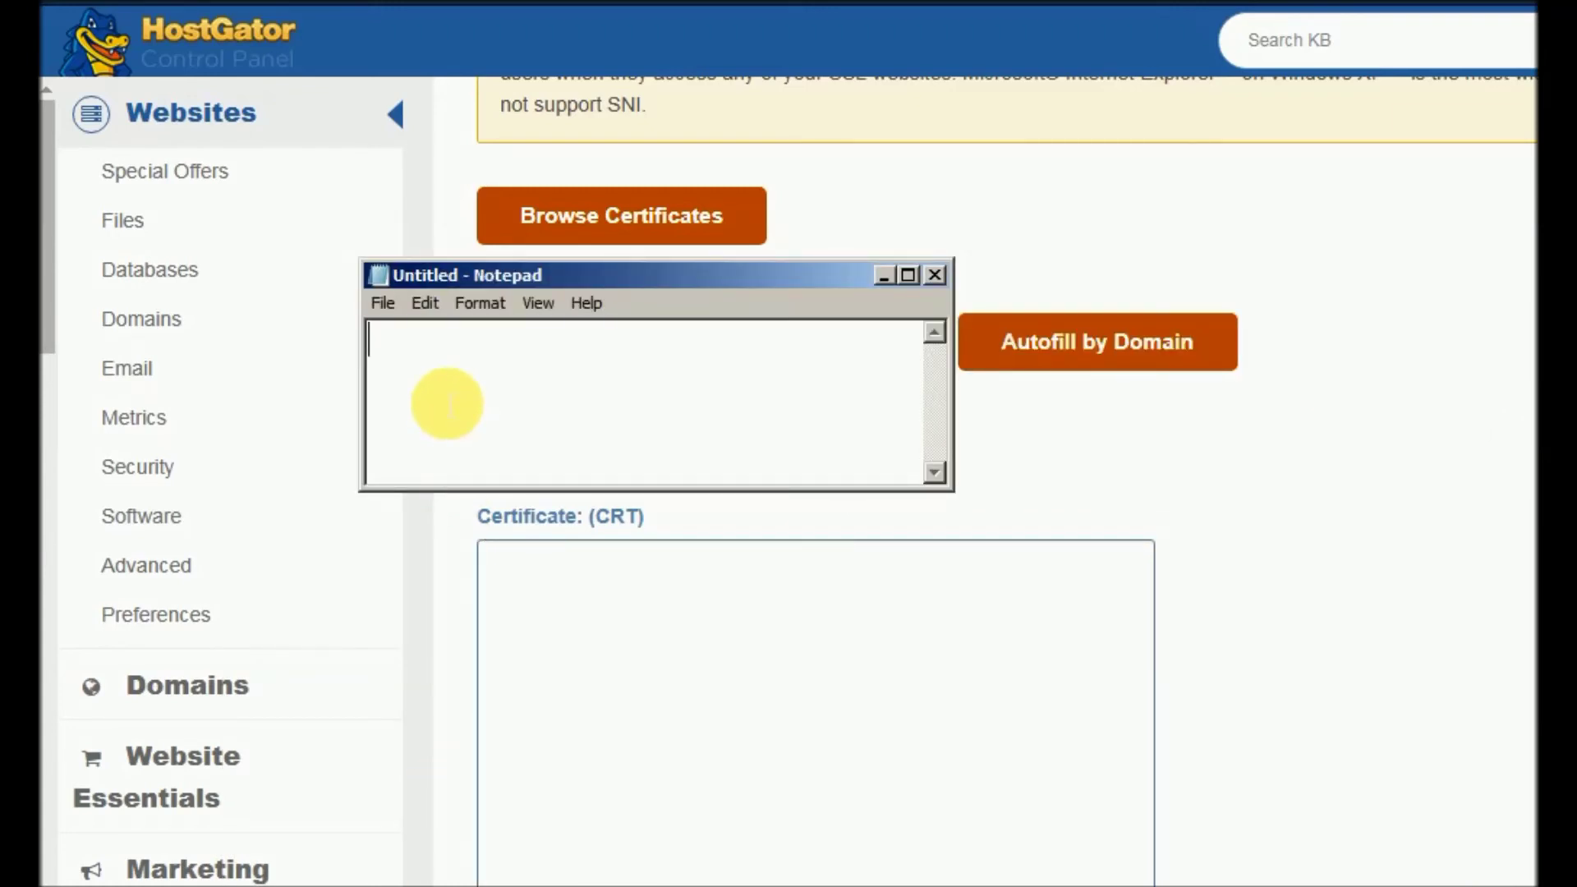
text(Once you will s)
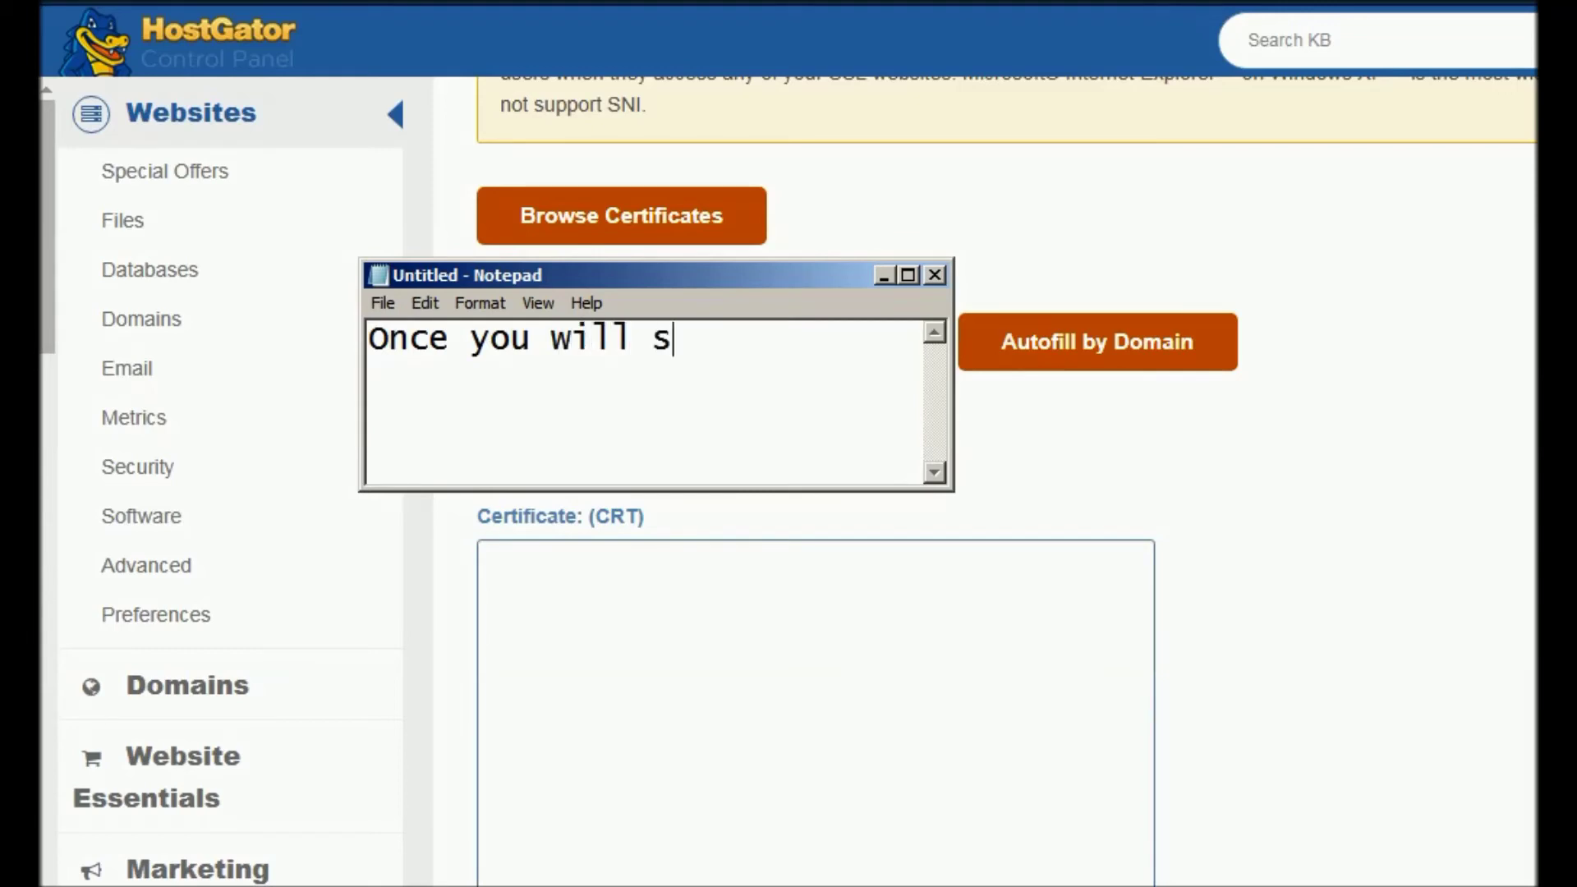
text(eele)
key(BackSpace)
key(BackSpace)
key(BackSpace)
text(lect)
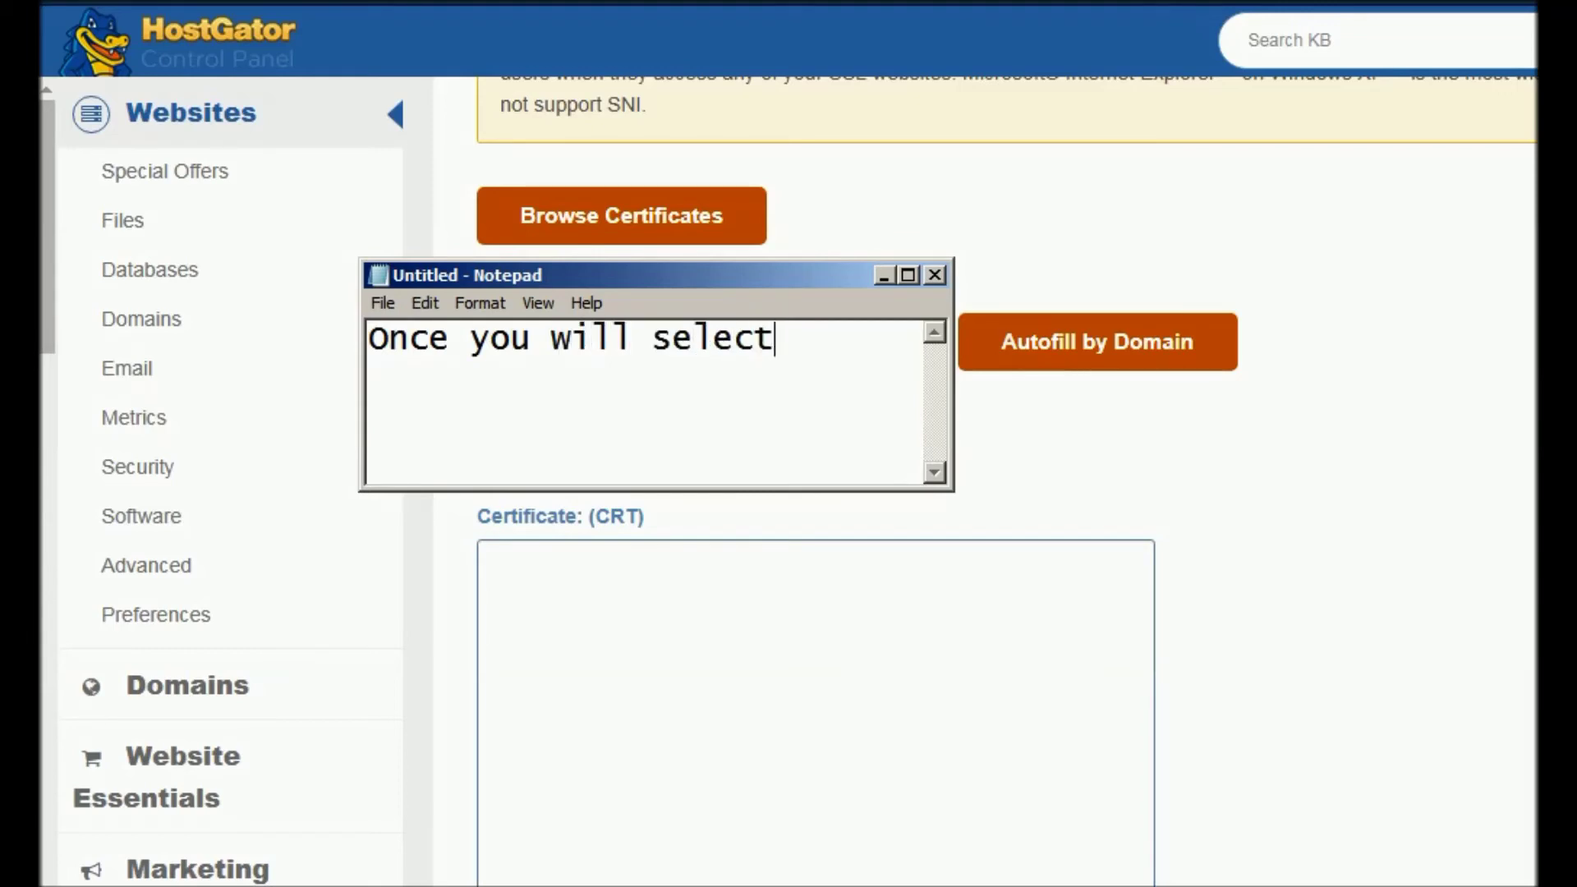
text( the domain from )
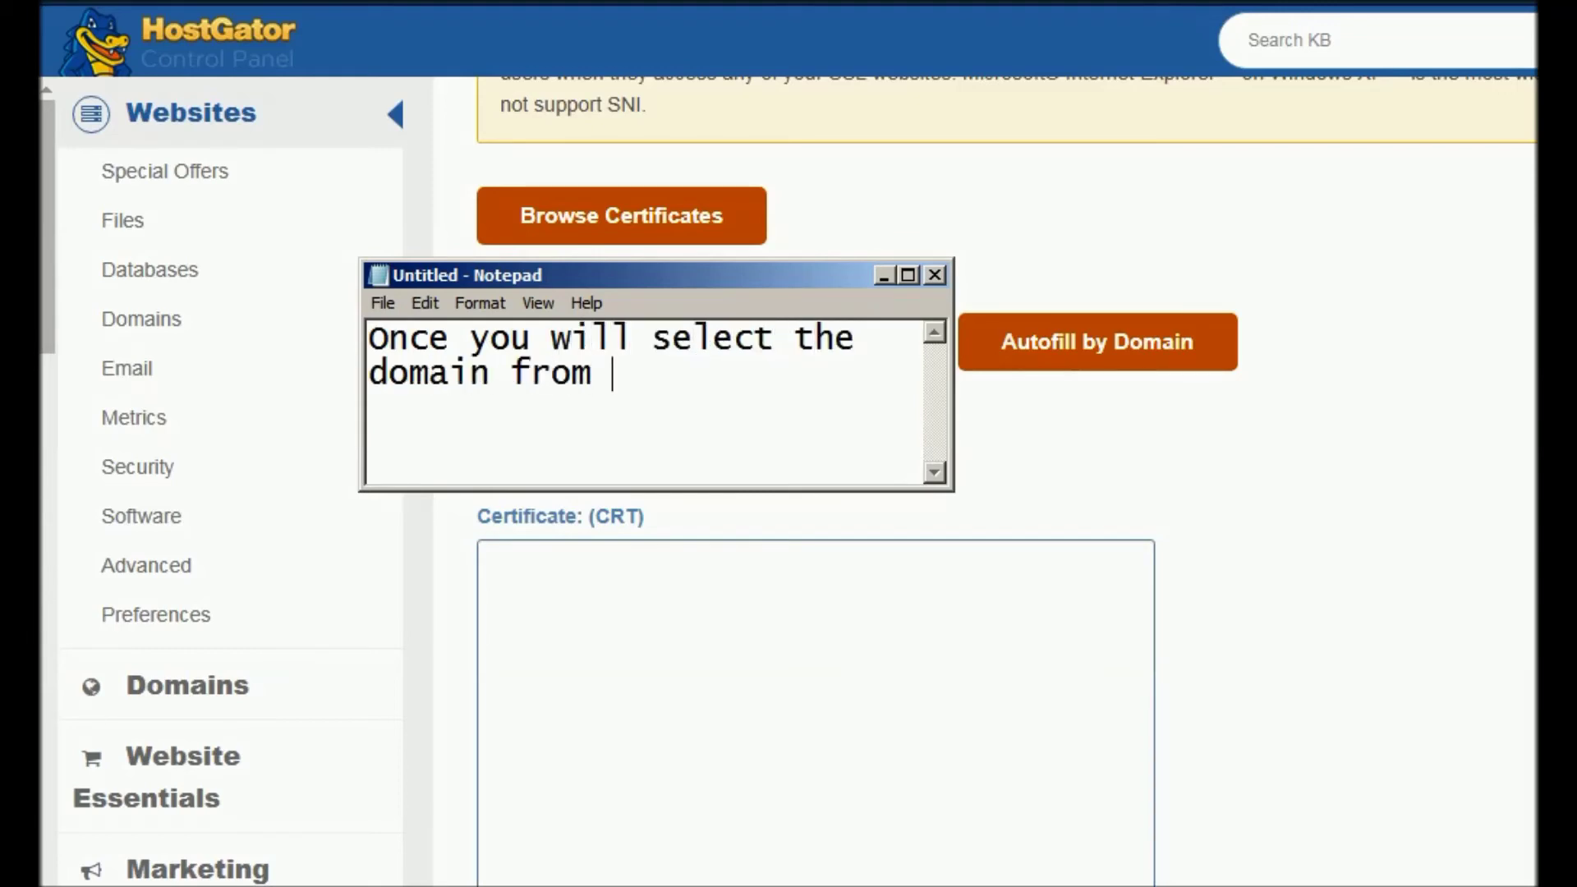
- Complete the note's sentence with "drop down, it will show 'Autofill by Domain'"
text(drop down, it will show)
text( 'Autoful)
text(l)
key(BackSpace)
key(BackSpace)
key(BackSpace)
key(BackSpace)
text(ill by Dom)
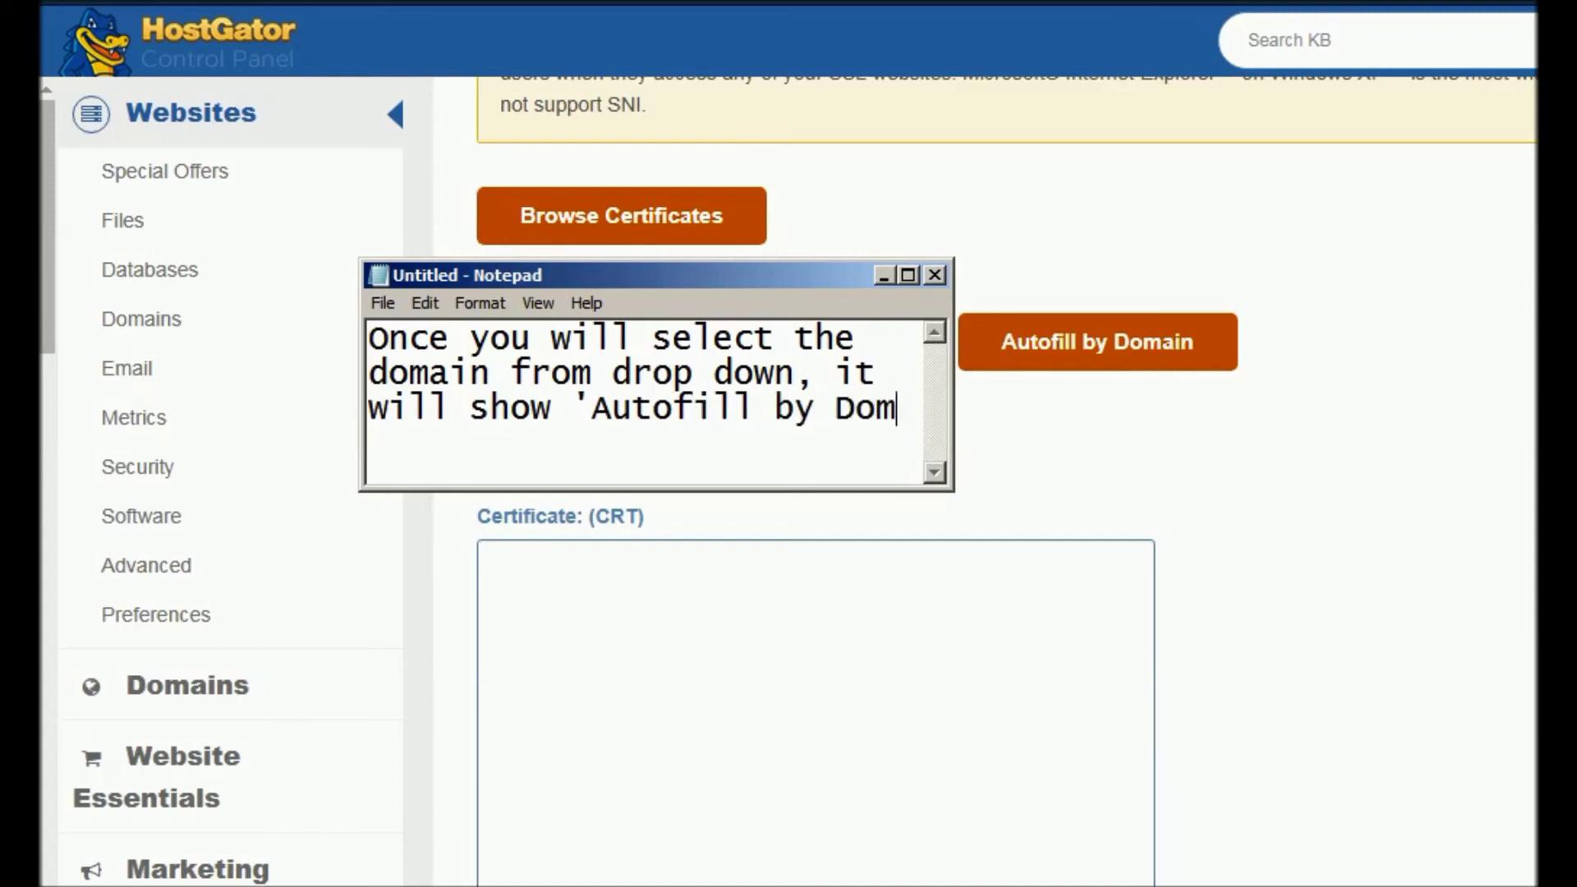
text(an)
key(BackSpace)
text(in)
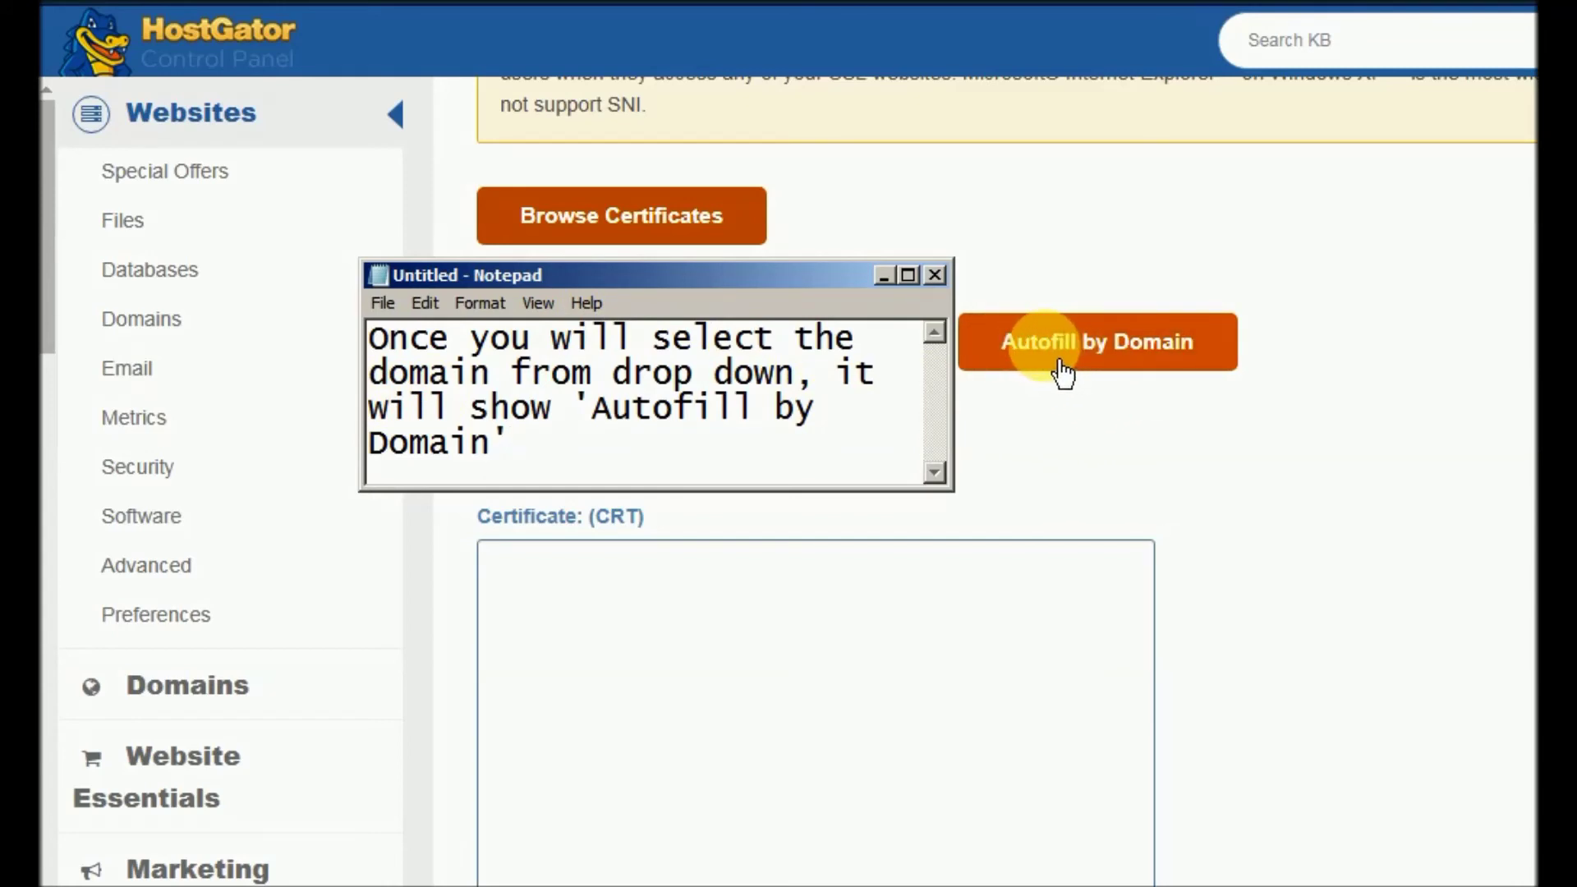
- Replace the whole note with "Click on Autofill by Domain, and it will automatically"
key(ctrl+a)
text(Cl)
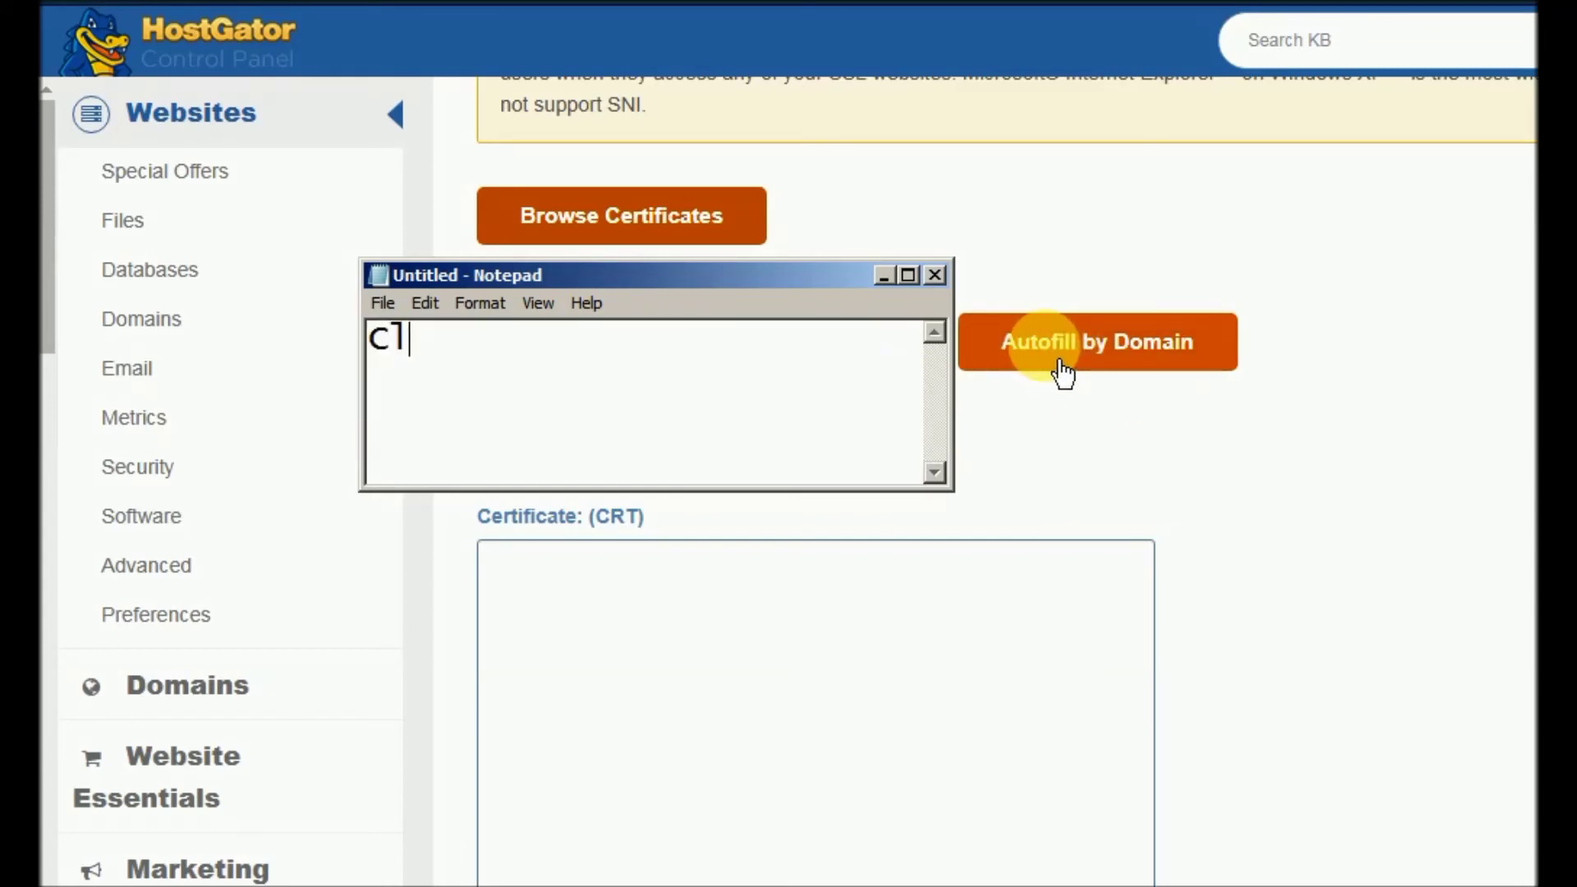
text(ick on Autofuill b)
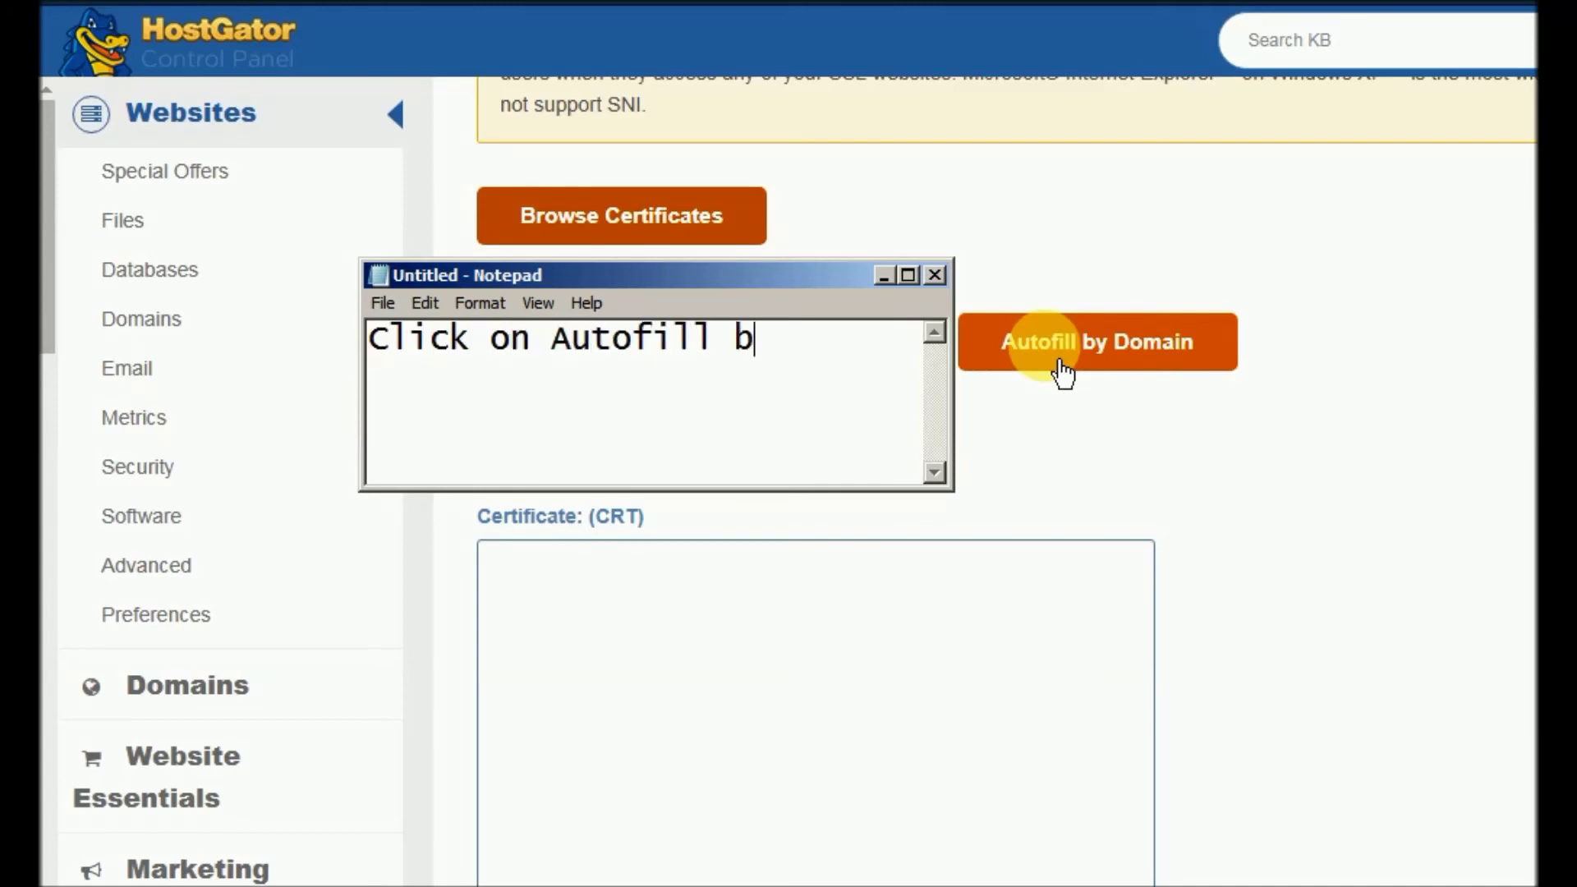
text(y Domain, and it)
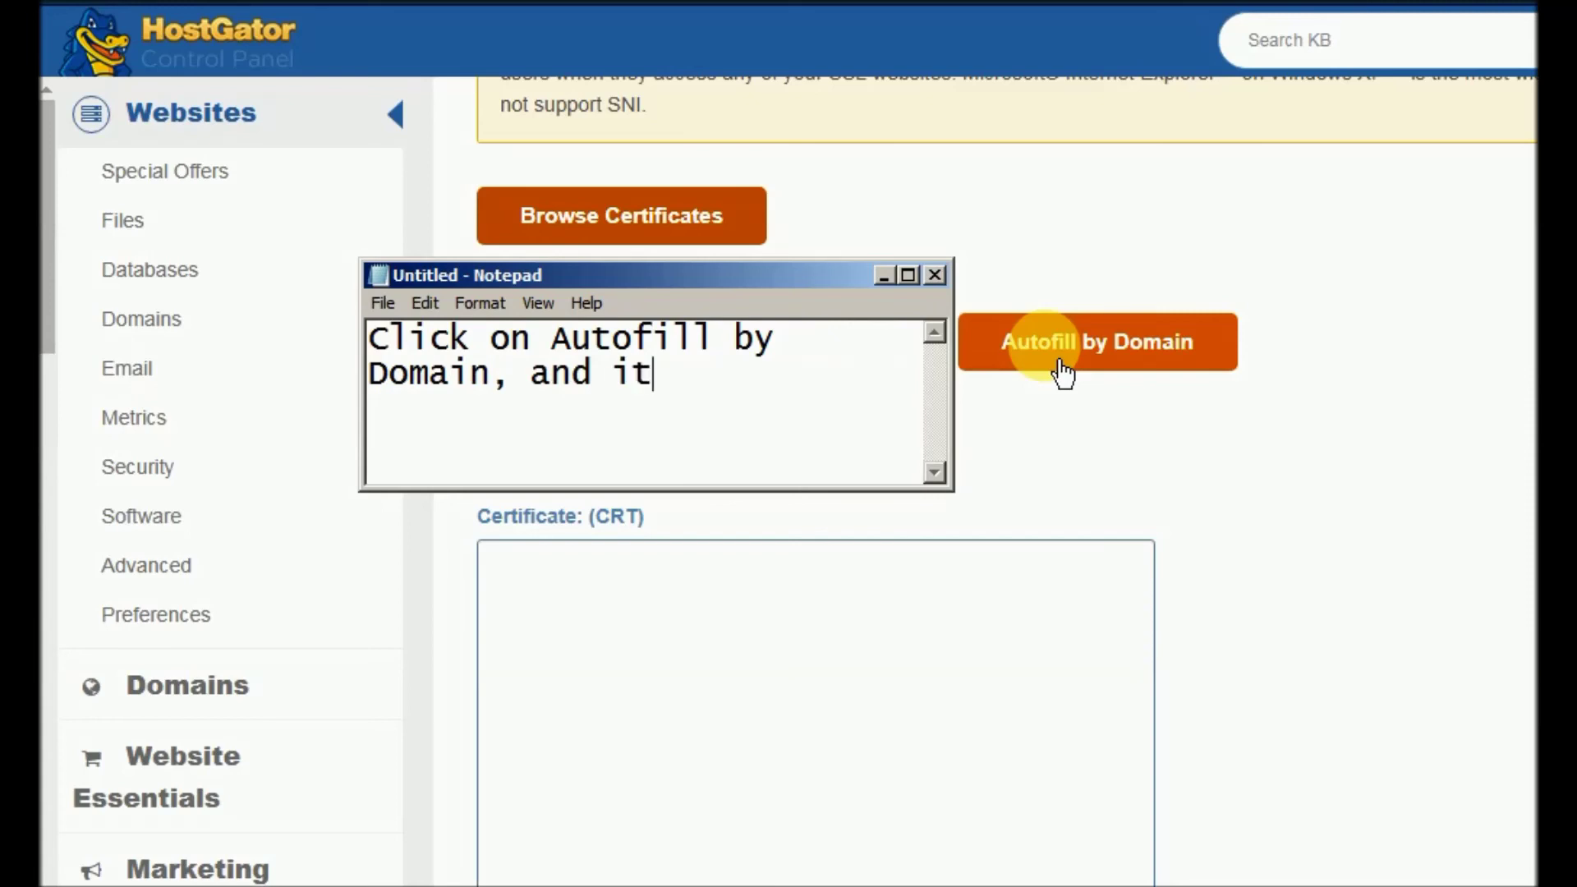
text( will automativcall)
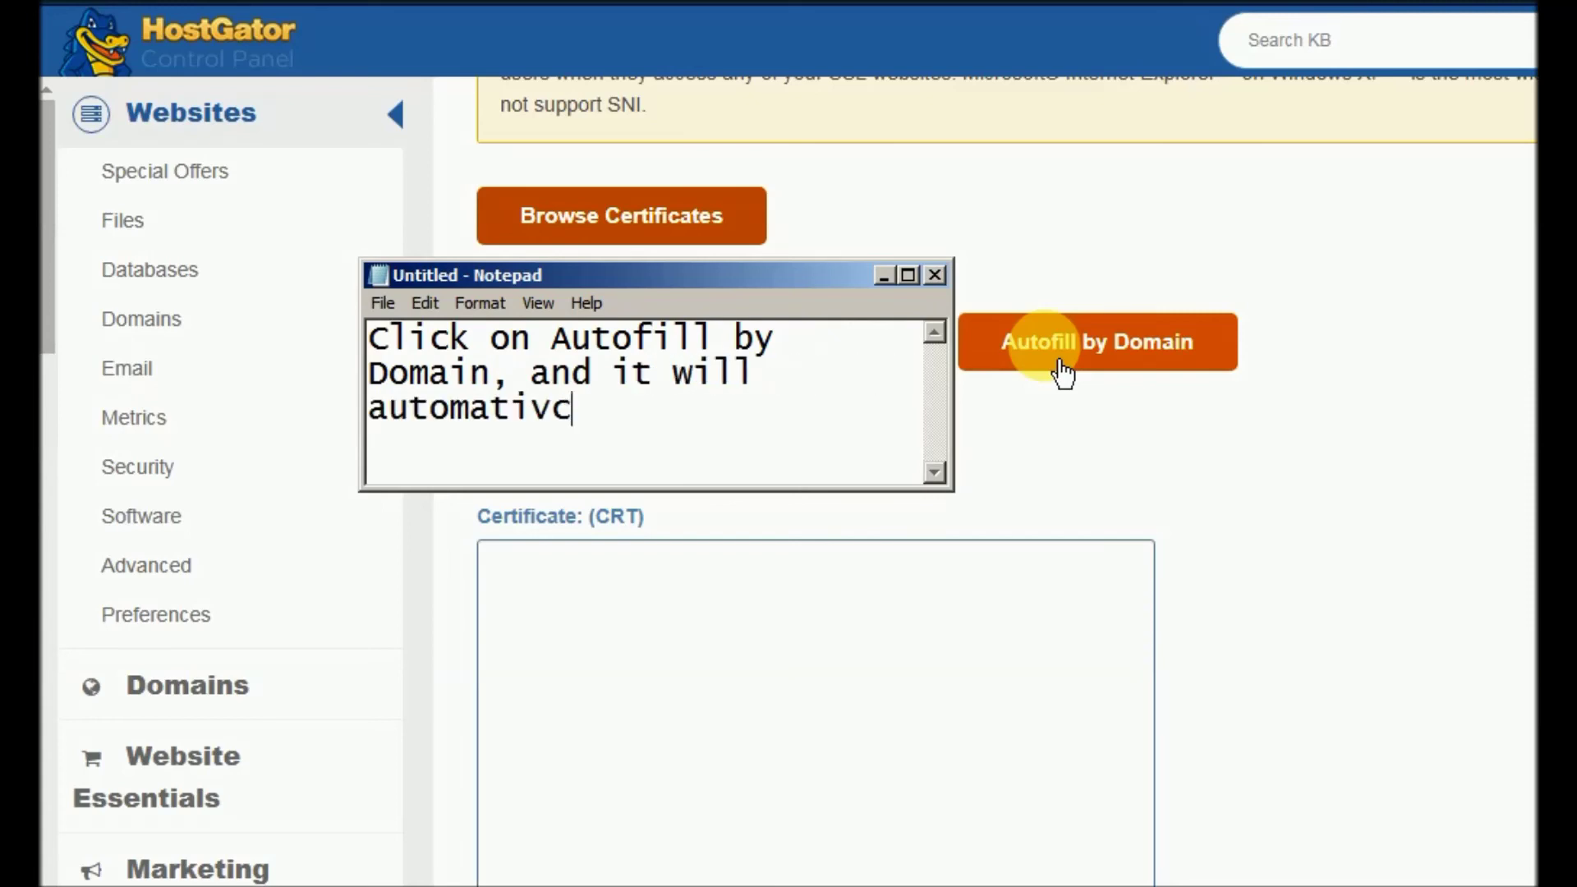
key(BackSpace)
key(BackSpace)
key(BackSpace)
key(BackSpace)
key(BackSpace)
text(cally g)
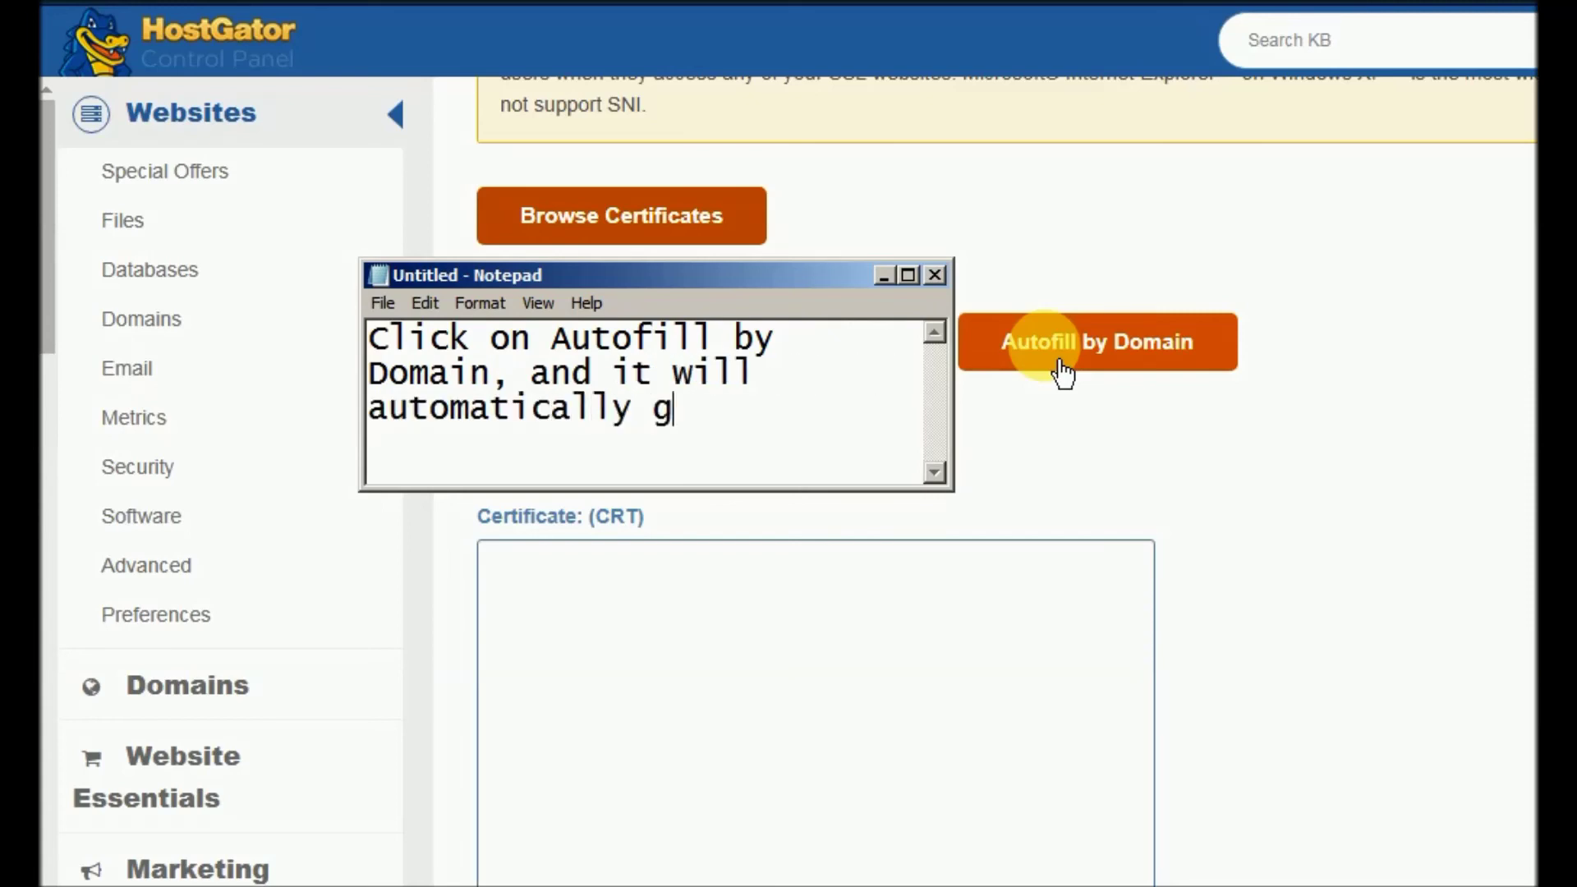
- Finish the note's sentence with "generate rest filled like CTR and click on Install - your ssl is installed!!"
text(enerate rest)
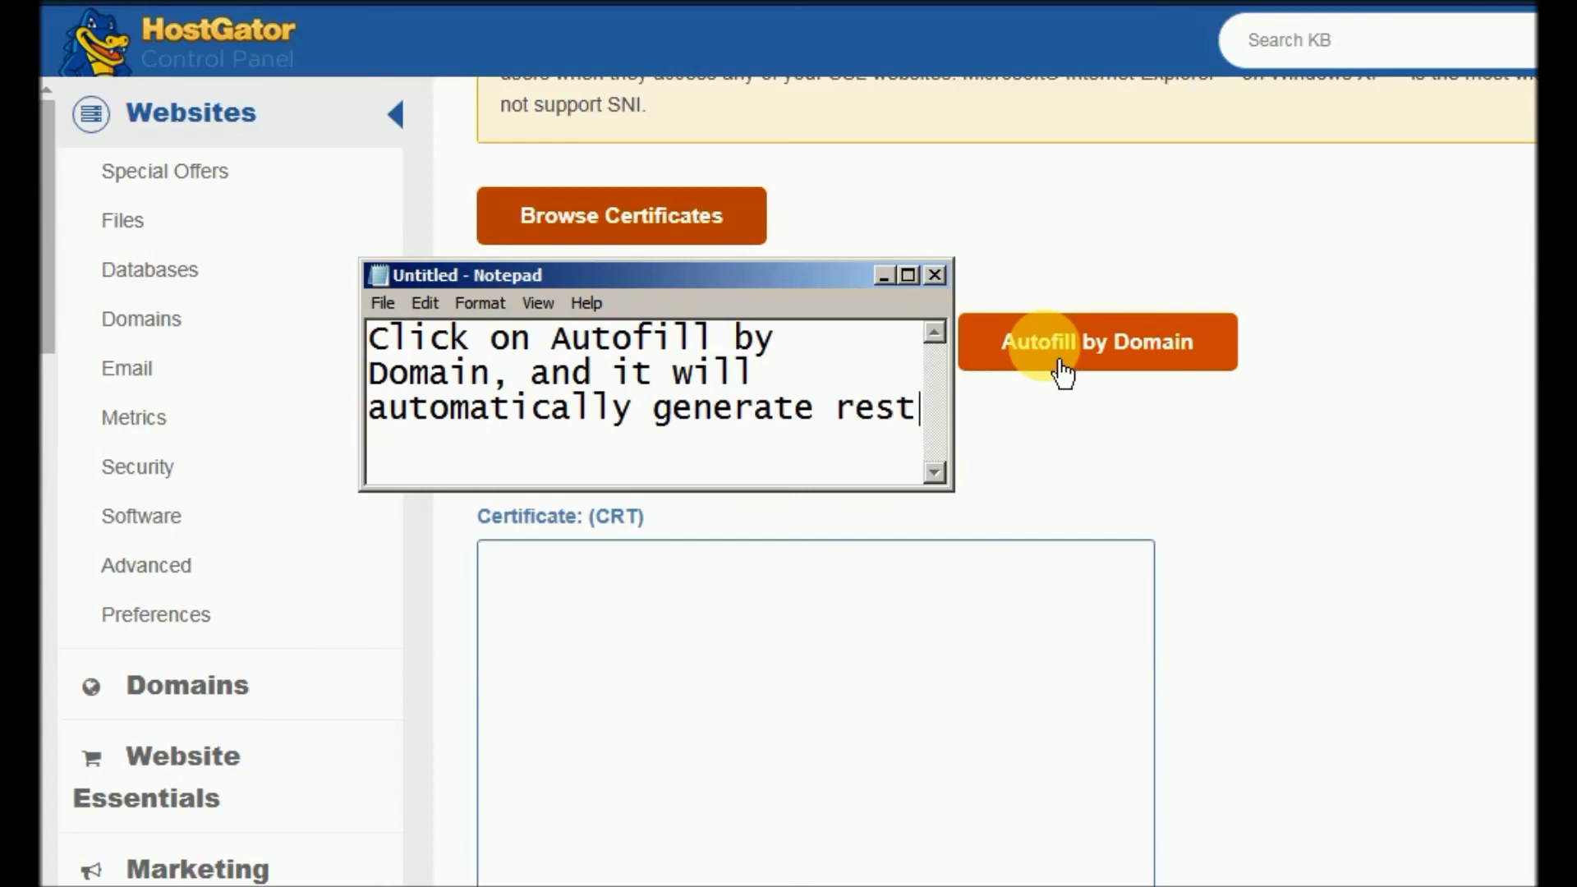
text( filled like CTR and click on Ins)
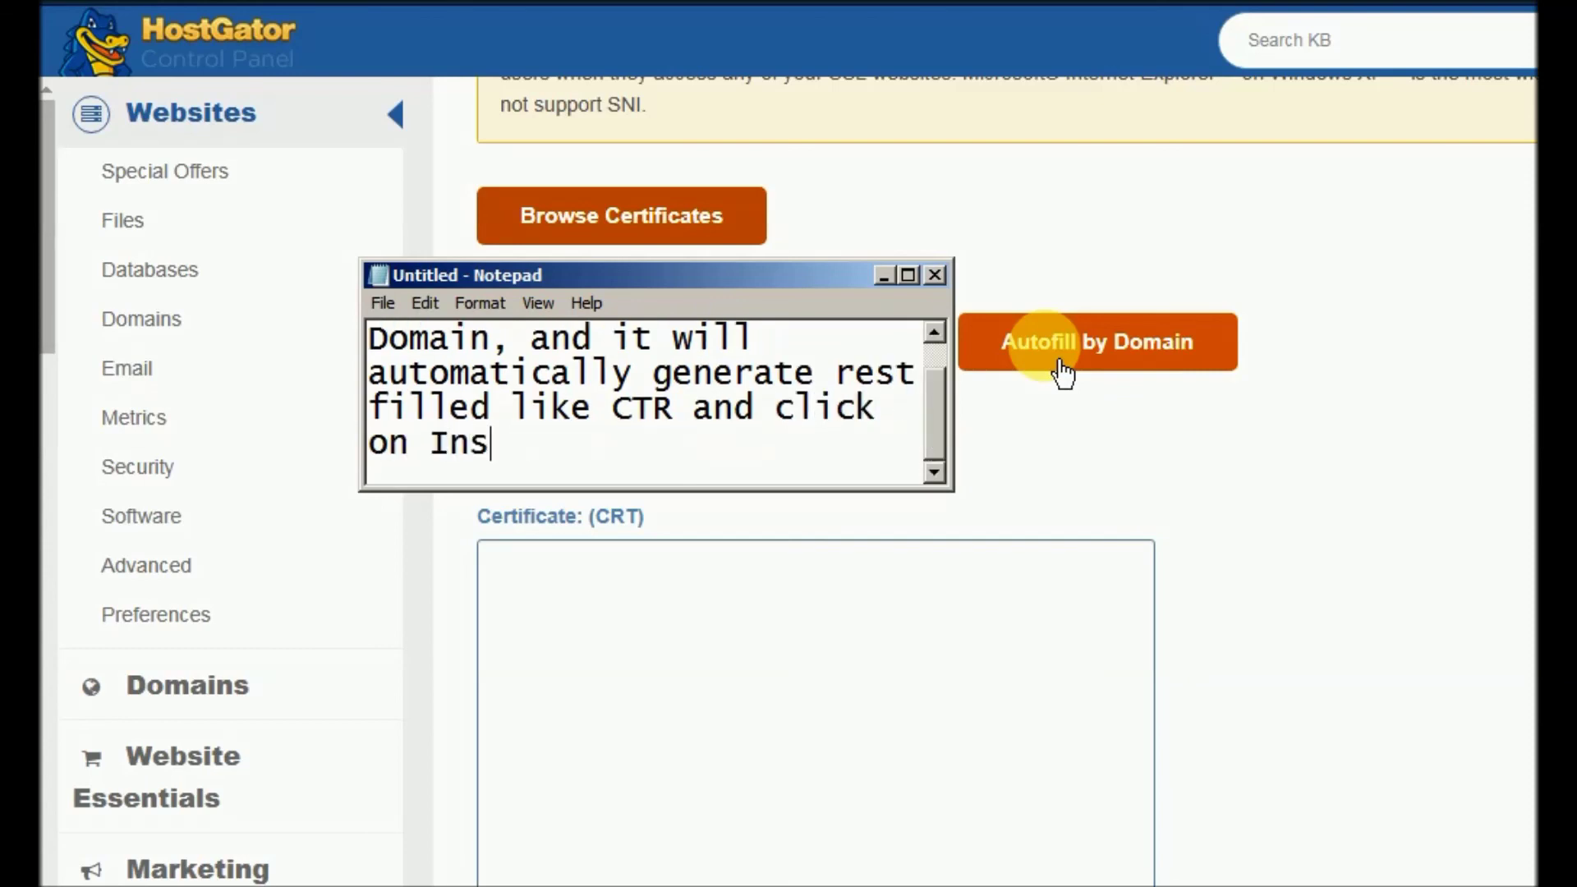
text(tall - your ssl is installed!)
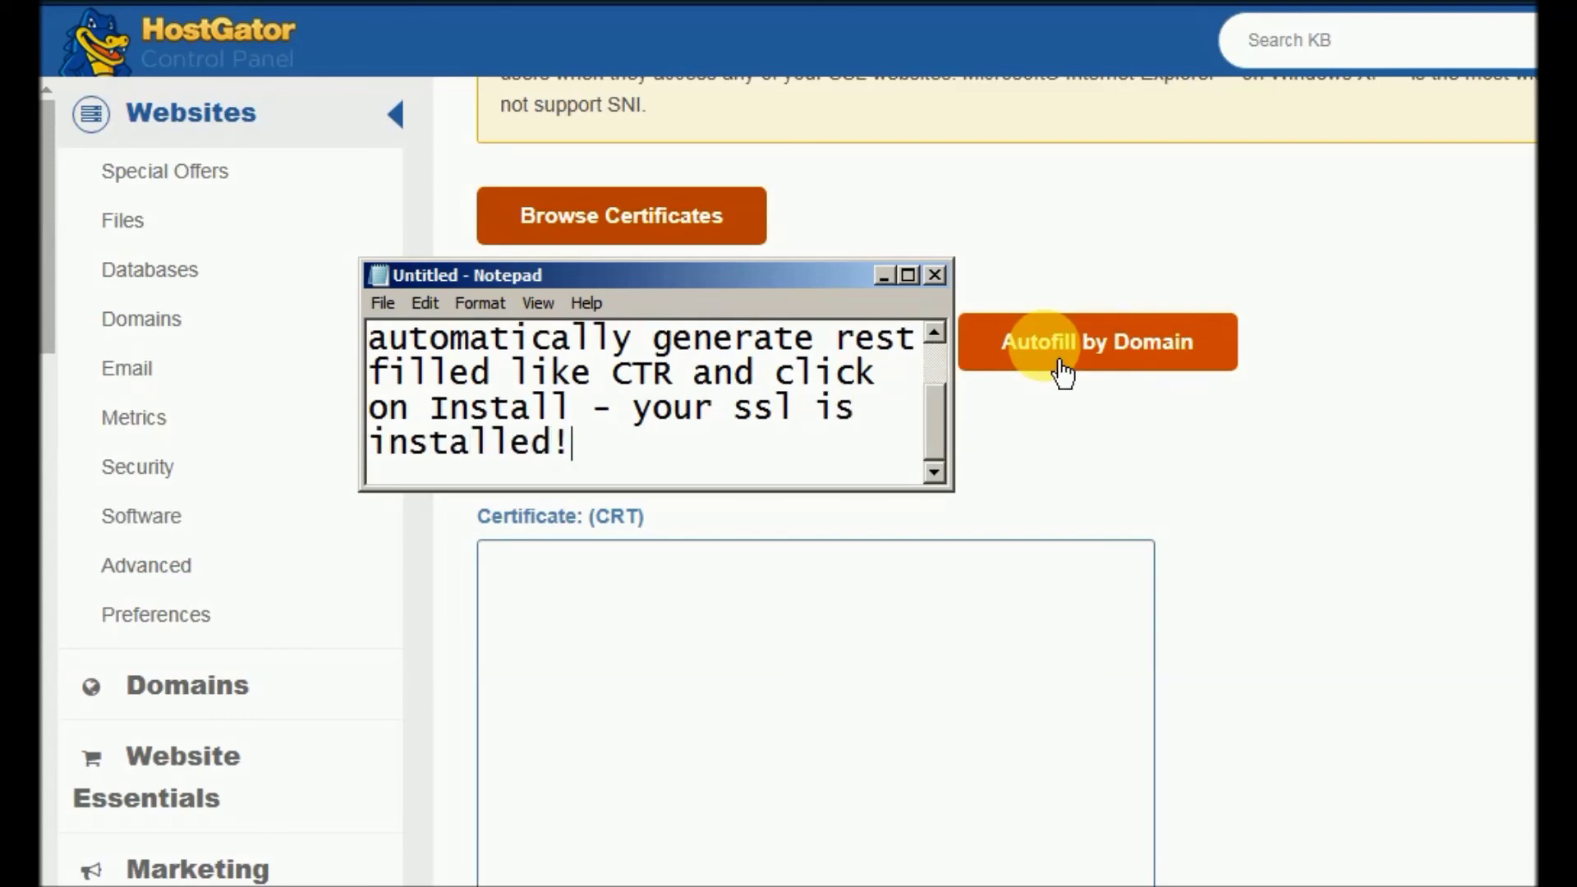
text(!)
- Return to the HostGator Control Panel and look over the rest of the SSL form down to Install Certificate
scroll(811, 824, down, 1)
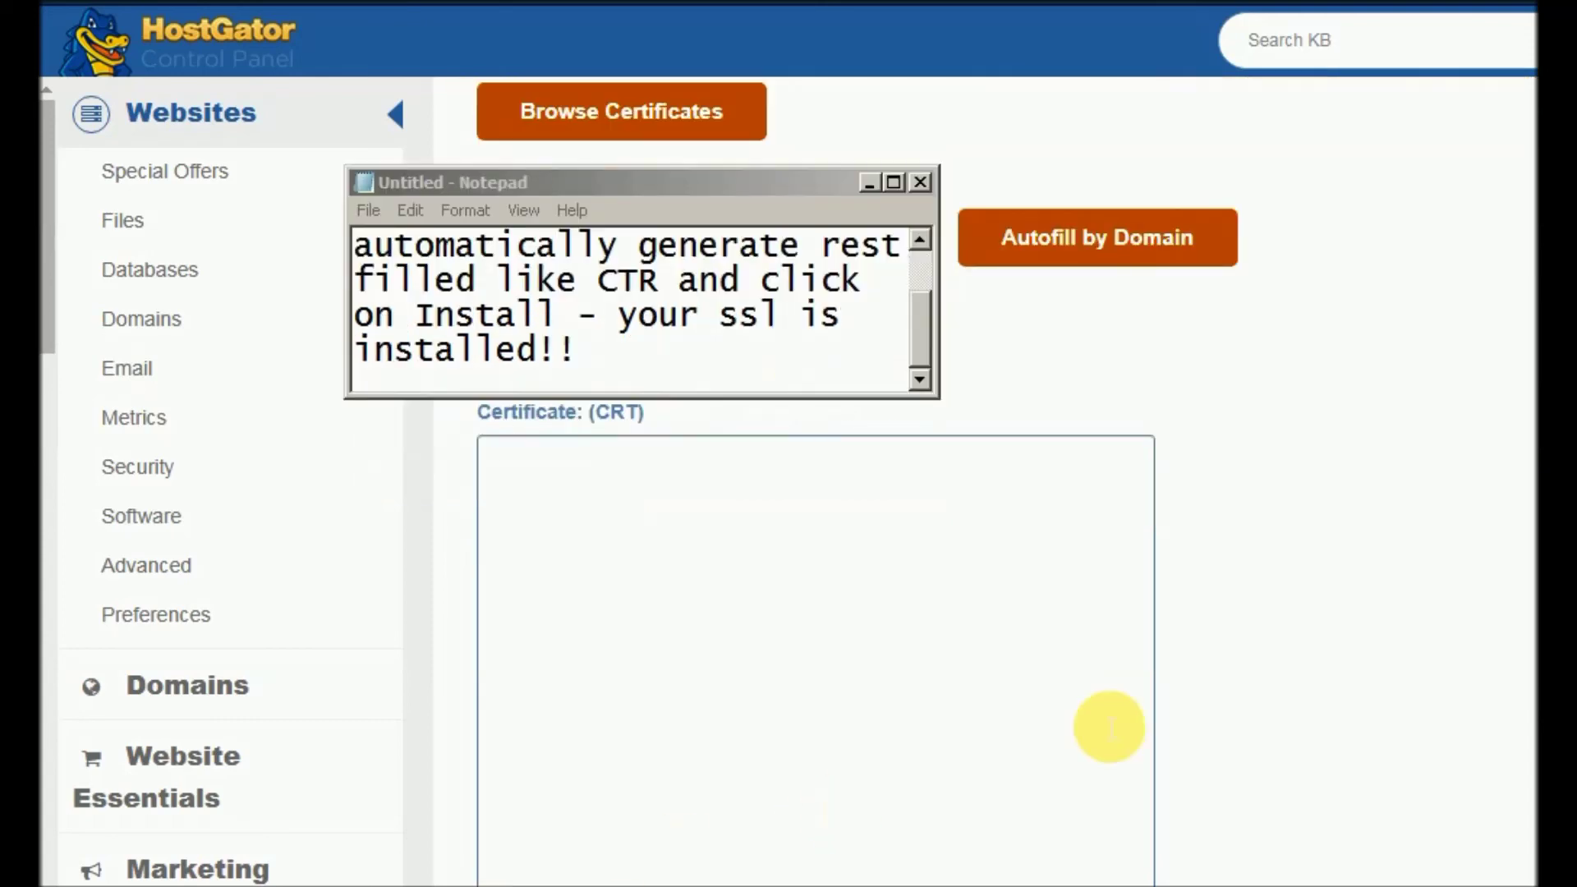
scroll(1350, 732, down, 10)
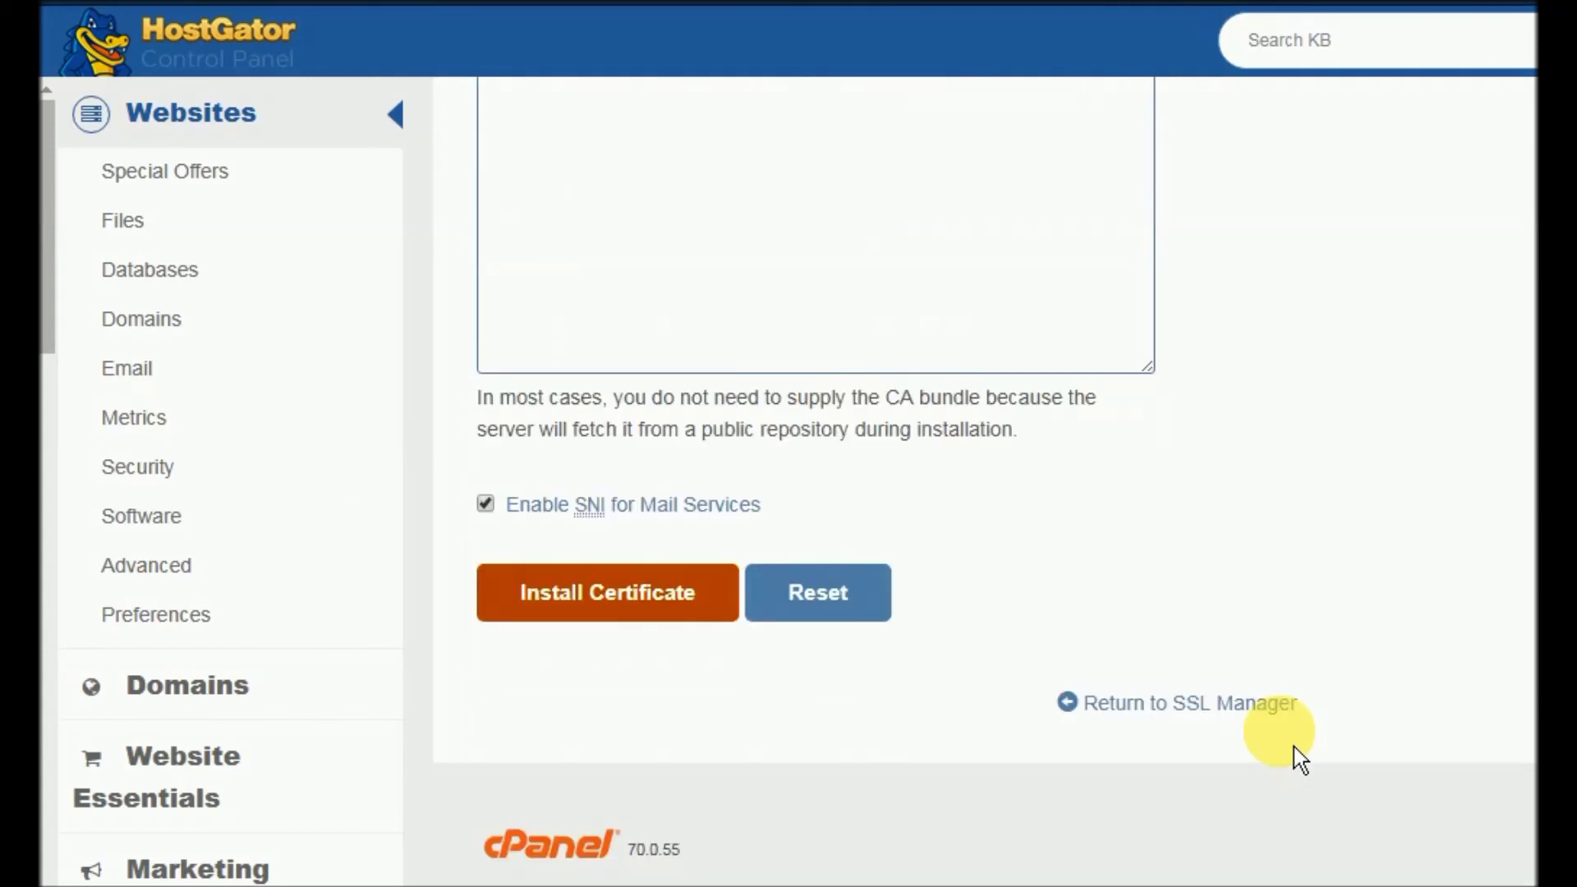